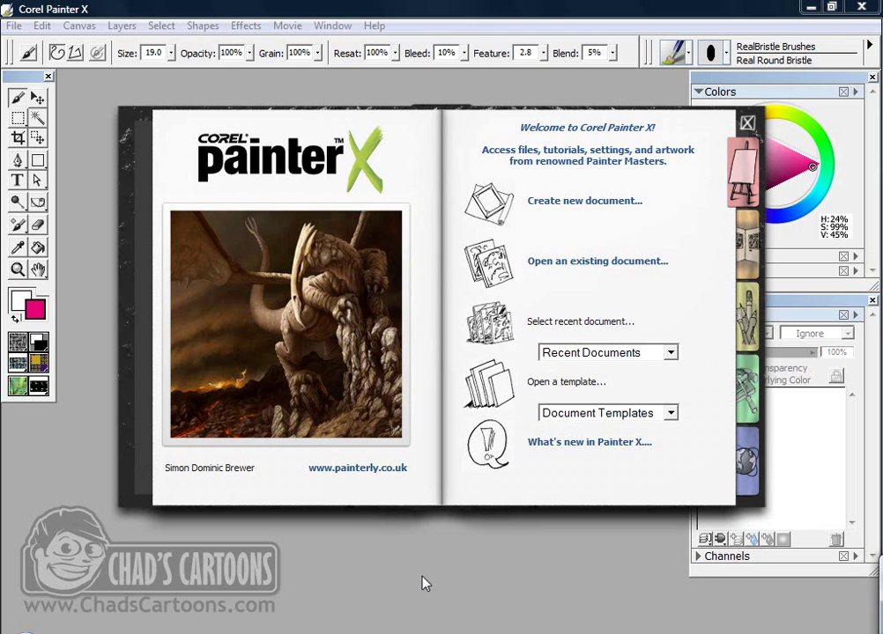
# Close the welcome screen and examine the options of the Layer Adjuster, Rectangular Selection, Selection Adjuster and Text tools, including the font list
pyautogui.click(746, 124)
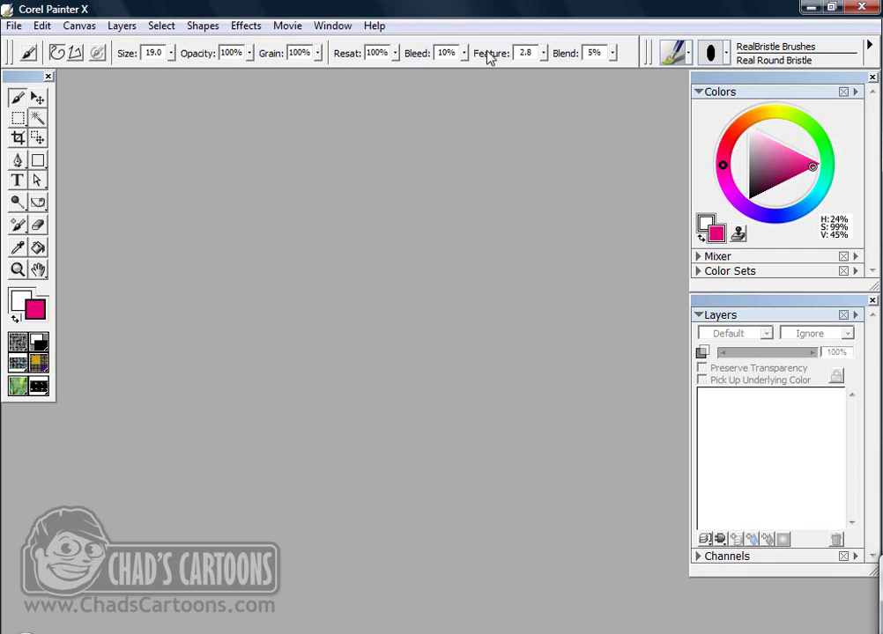
pyautogui.click(37, 99)
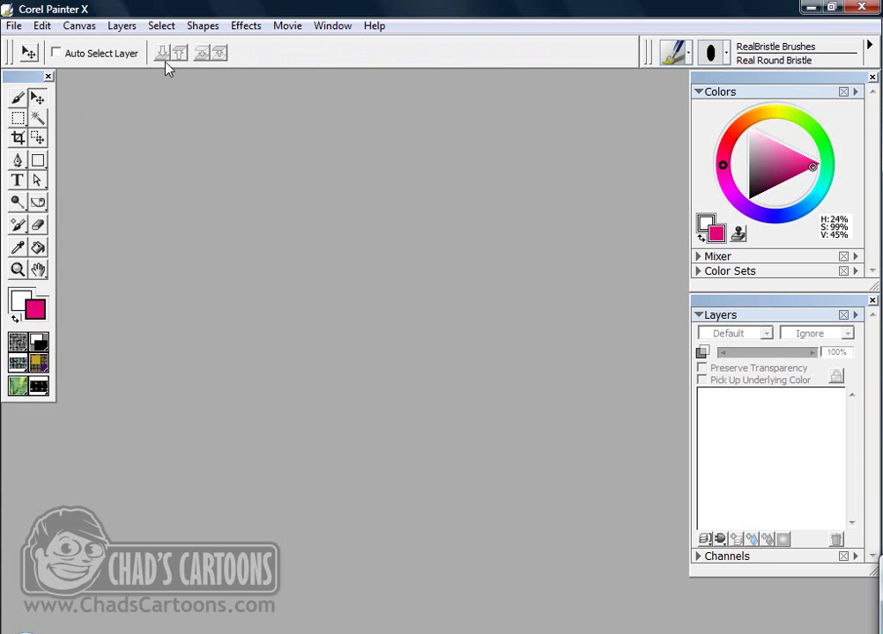
pyautogui.click(18, 118)
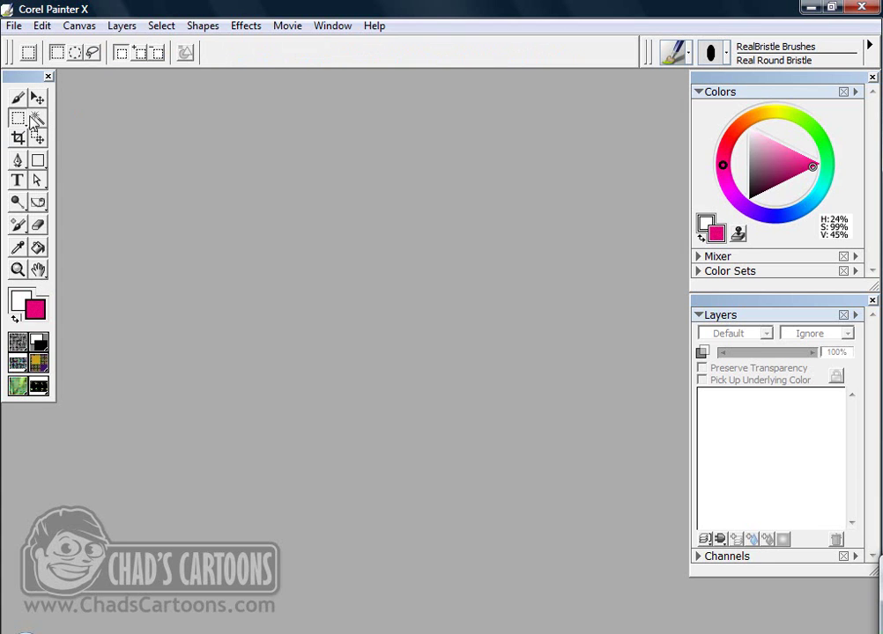
pyautogui.click(37, 138)
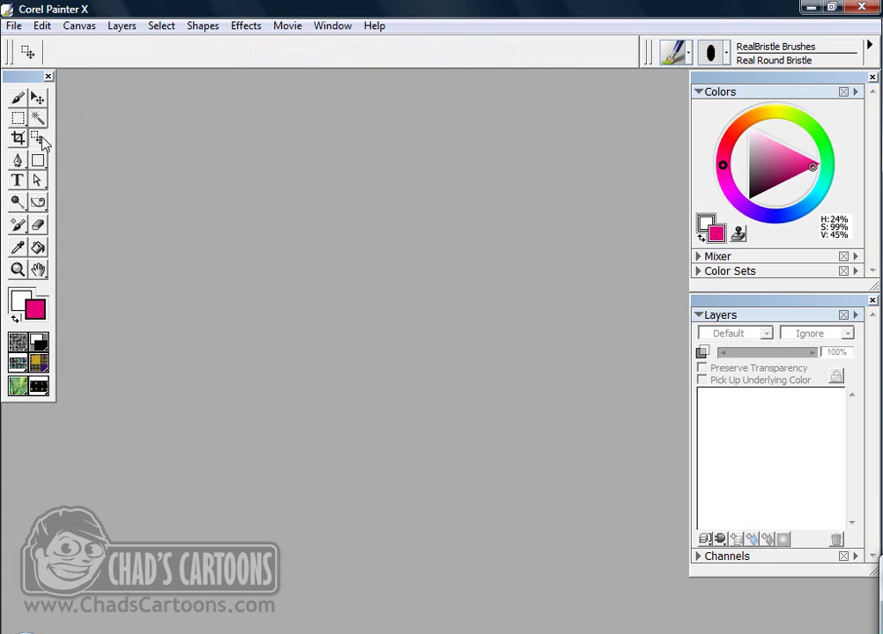
pyautogui.click(17, 180)
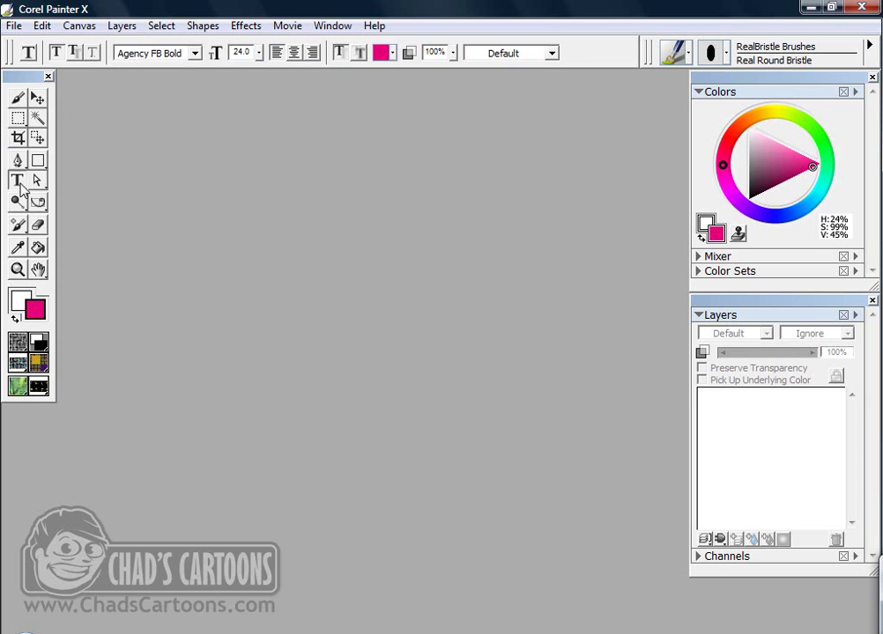
pyautogui.click(194, 54)
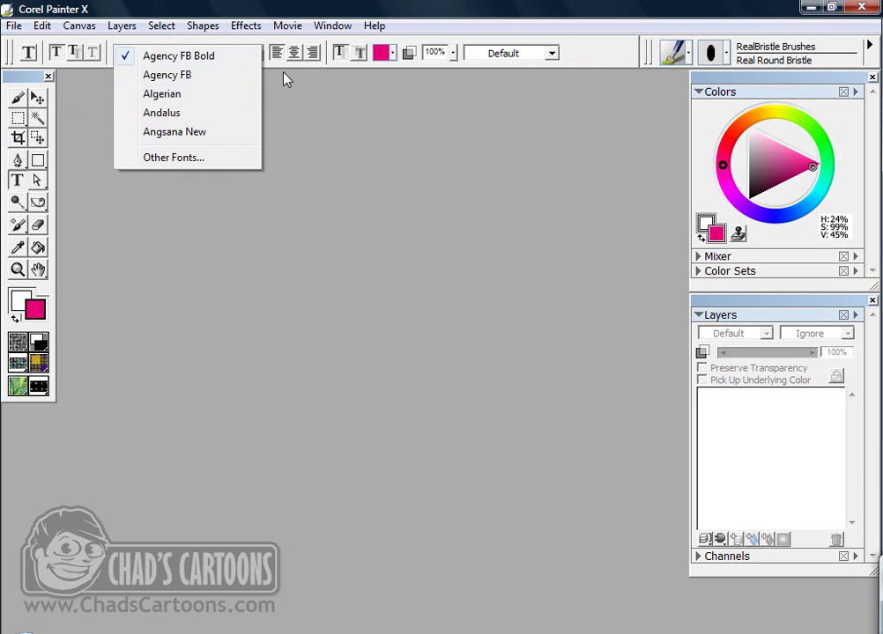
pyautogui.click(580, 63)
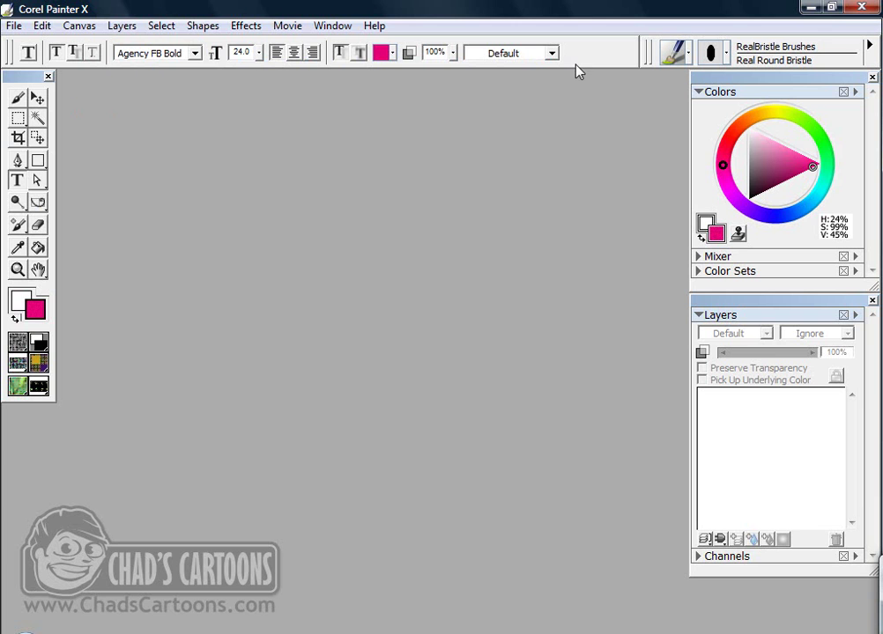
# Examine the full list of brush categories, detached from the brush selector, from RealBristle Brushes down to Image Hose
pyautogui.click(689, 53)
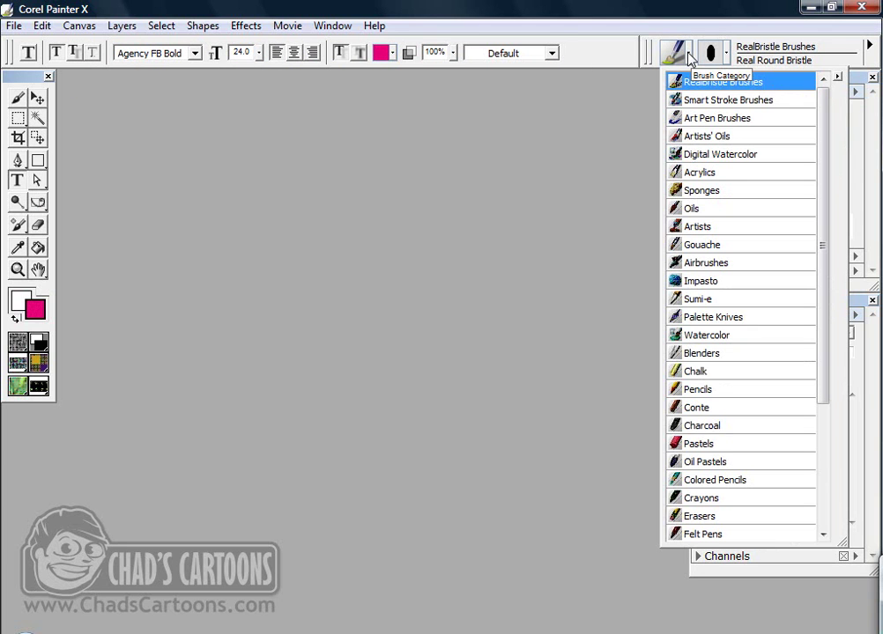
pyautogui.moveTo(822, 102); pyautogui.dragTo(509, 113)
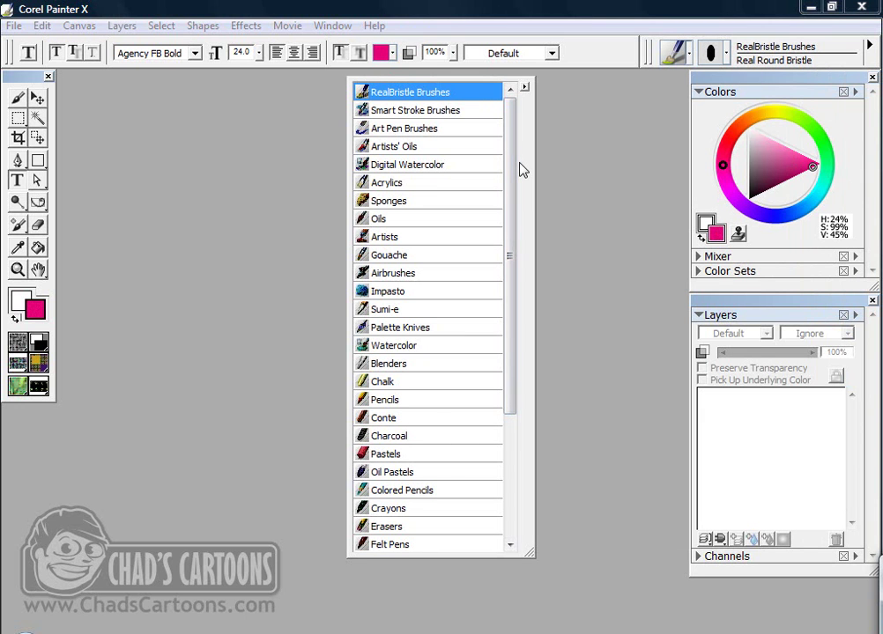
pyautogui.moveTo(517, 187); pyautogui.dragTo(514, 314)
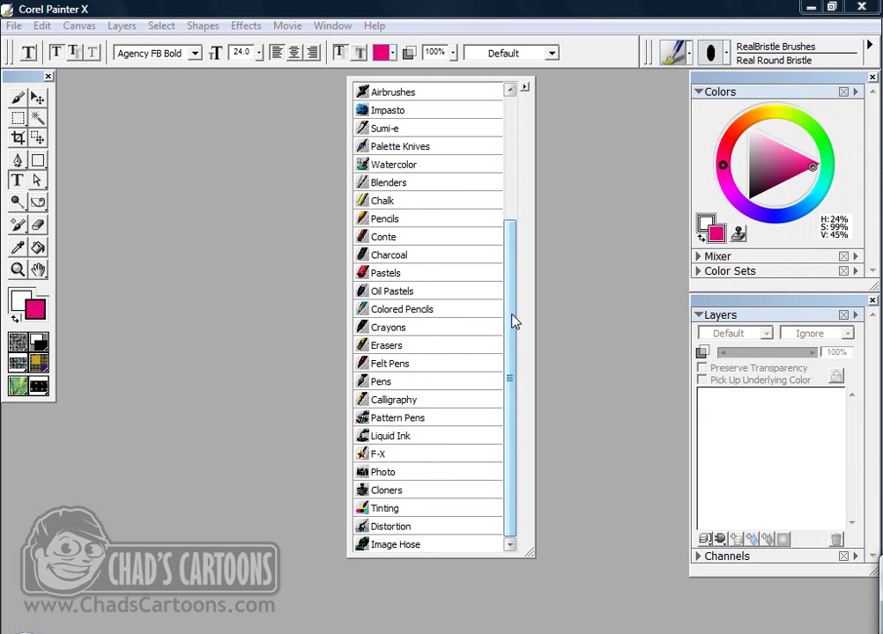
pyautogui.scroll(4, 512, 339)
pyautogui.moveTo(514, 240)
pyautogui.mouseDown()
pyautogui.moveTo(513, 296)
pyautogui.moveTo(517, 207)
pyautogui.moveTo(517, 306)
pyautogui.moveTo(516, 183)
pyautogui.mouseUp()
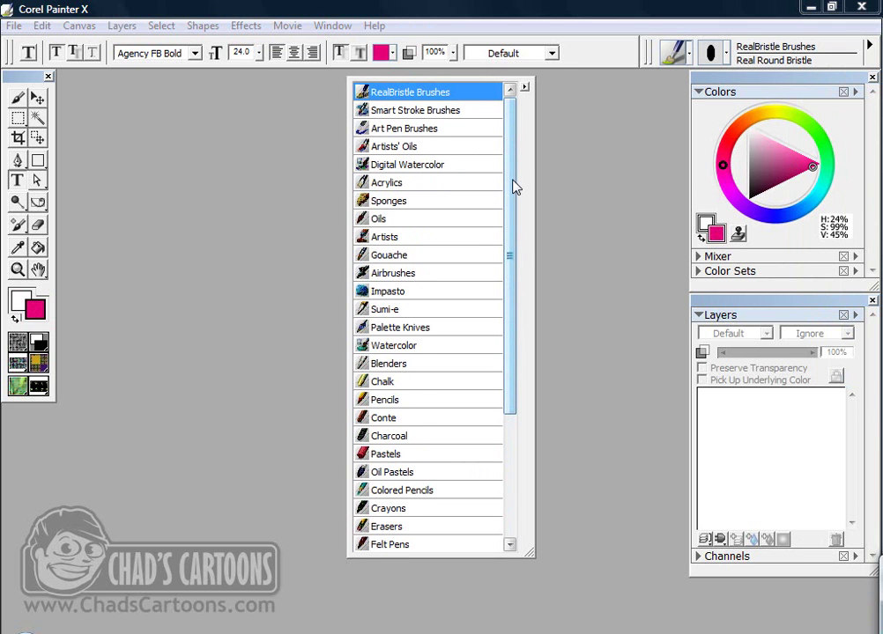
# Create a new 810 × 500 pixel image at 72 pixels per inch with the pale green paper color and maximize its window
pyautogui.click(13, 25)
pyautogui.click(27, 44)
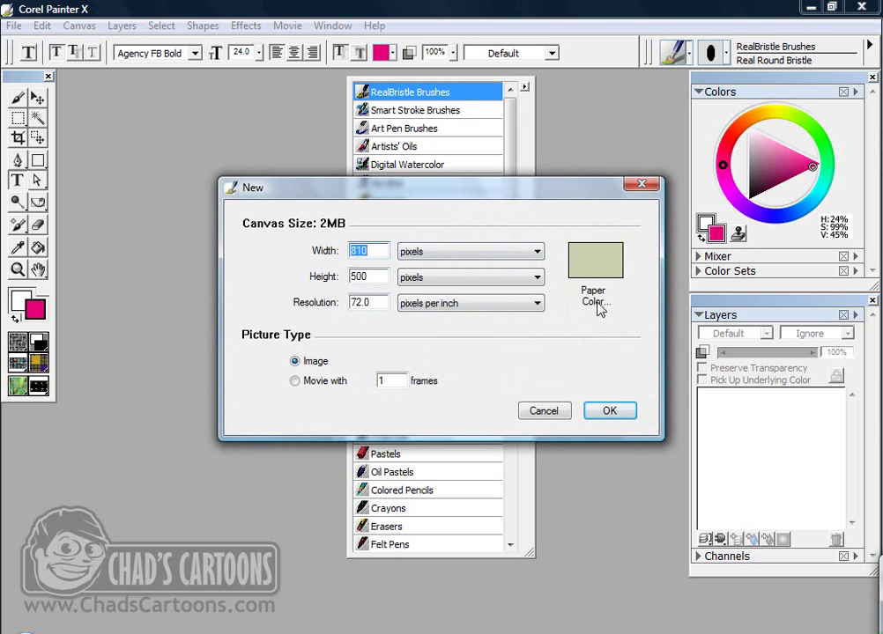
pyautogui.moveTo(502, 200); pyautogui.dragTo(487, 174)
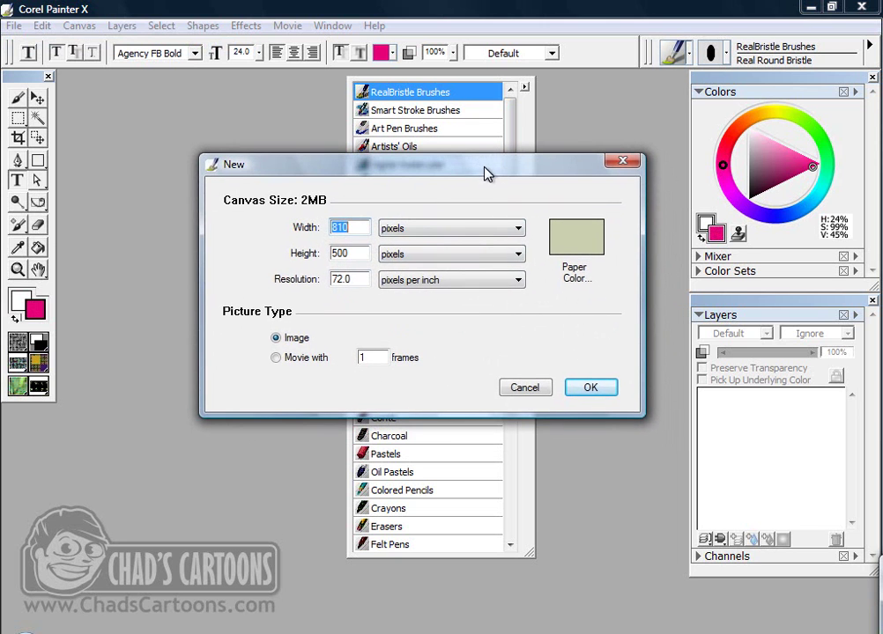
pyautogui.click(576, 245)
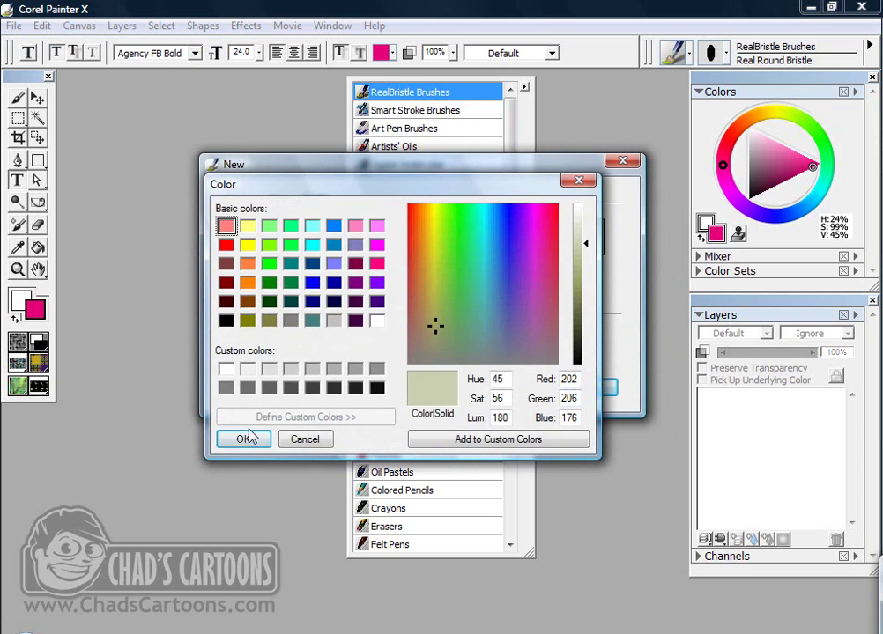
pyautogui.click(293, 439)
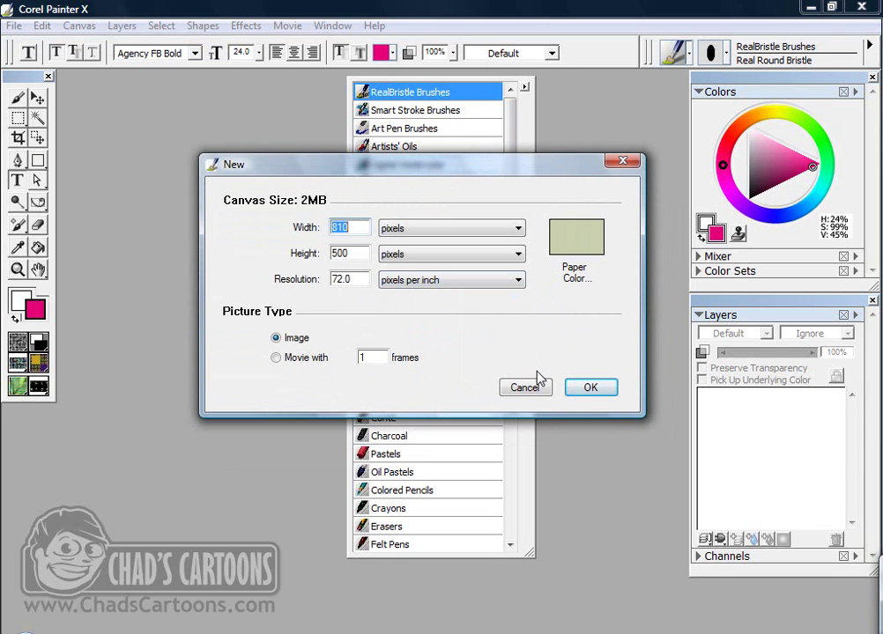
pyautogui.click(585, 388)
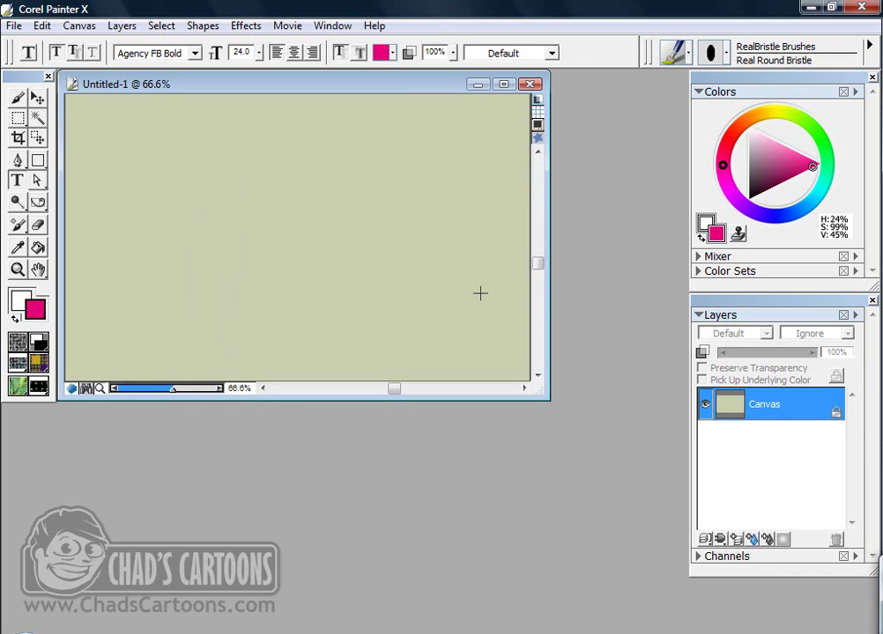
pyautogui.doubleClick(407, 88)
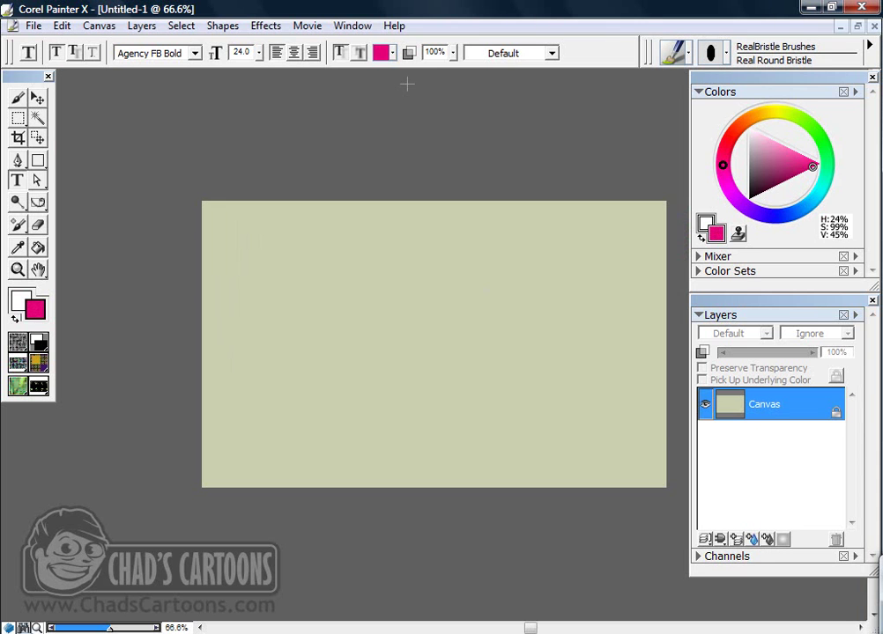
# Paint several overlapping pink diagonal strokes across the middle of the canvas with the RealBristle Real Round Bristle brush
pyautogui.click(679, 53)
pyautogui.click(699, 81)
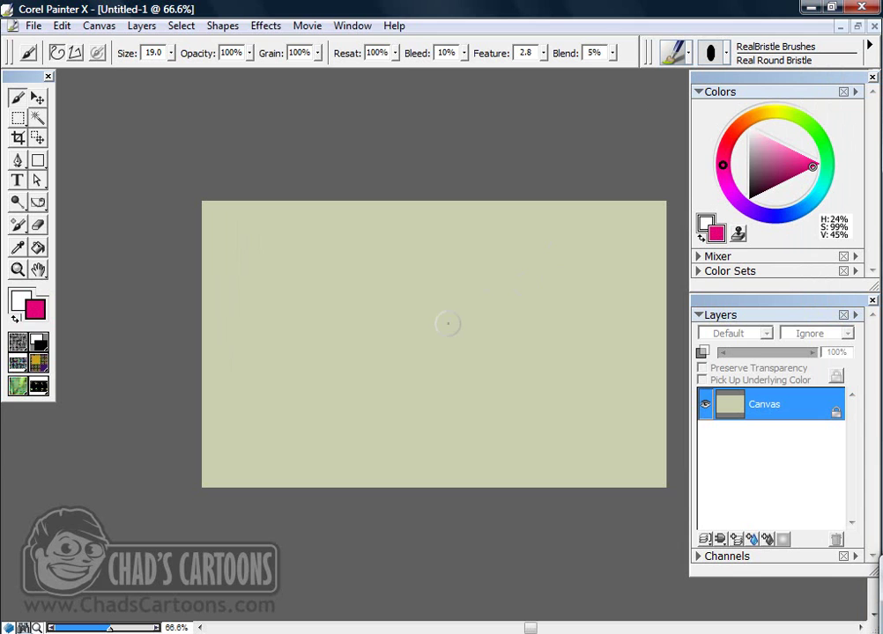
pyautogui.hotkey('ctrl', '+')
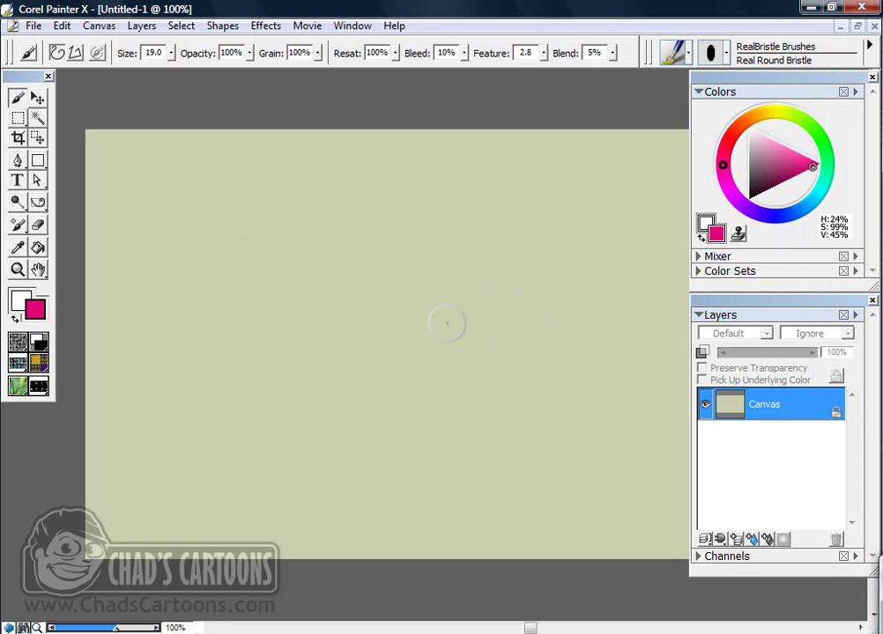
pyautogui.moveTo(474, 327); pyautogui.dragTo(406, 349)
pyautogui.moveTo(318, 337); pyautogui.dragTo(527, 209)
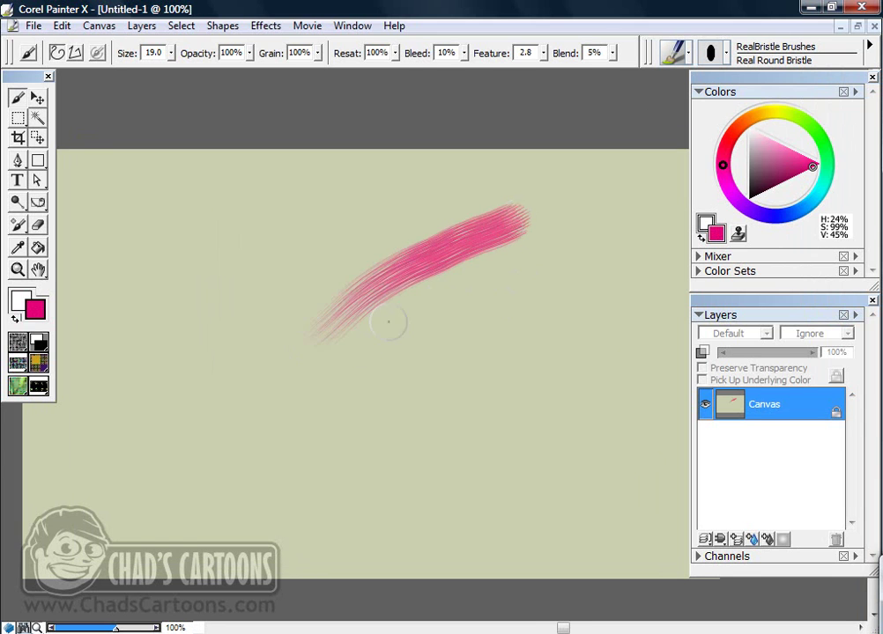
pyautogui.moveTo(317, 375); pyautogui.dragTo(555, 249)
pyautogui.moveTo(291, 445)
pyautogui.mouseDown()
pyautogui.moveTo(412, 397)
pyautogui.moveTo(578, 276)
pyautogui.mouseUp()
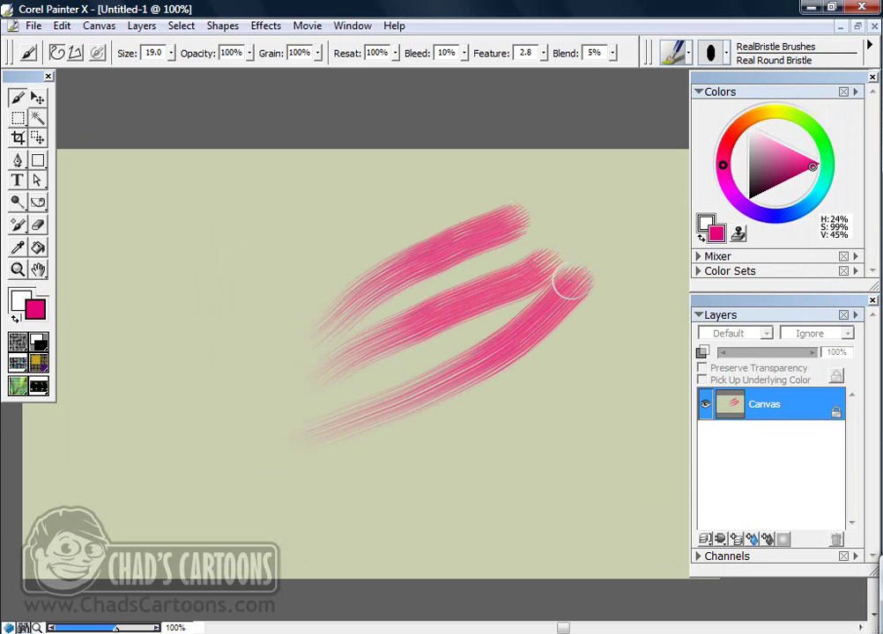
pyautogui.moveTo(262, 420)
pyautogui.mouseDown()
pyautogui.moveTo(558, 286)
pyautogui.moveTo(590, 280)
pyautogui.mouseUp()
pyautogui.moveTo(286, 381)
pyautogui.mouseDown()
pyautogui.moveTo(431, 234)
pyautogui.moveTo(473, 219)
pyautogui.mouseUp()
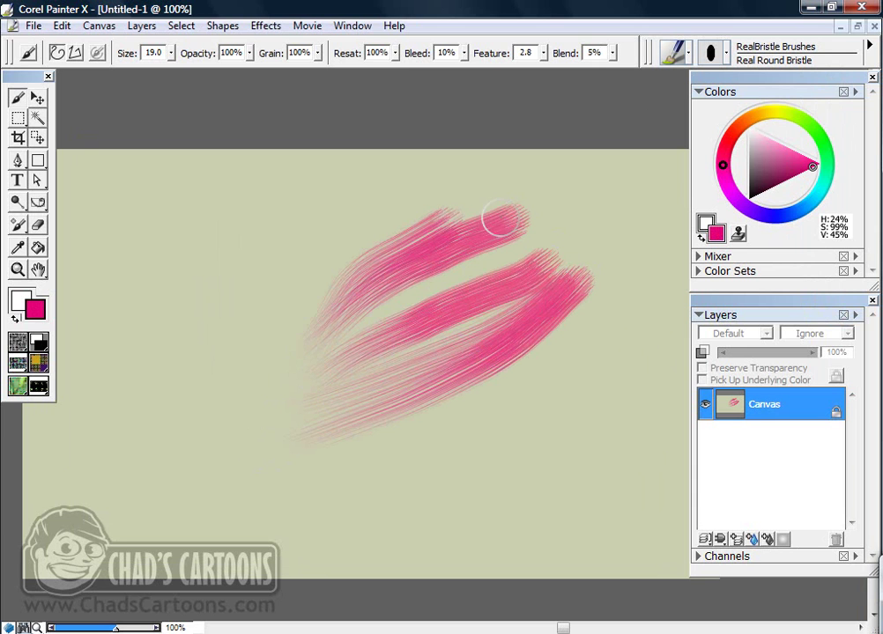
pyautogui.moveTo(258, 392); pyautogui.dragTo(529, 211)
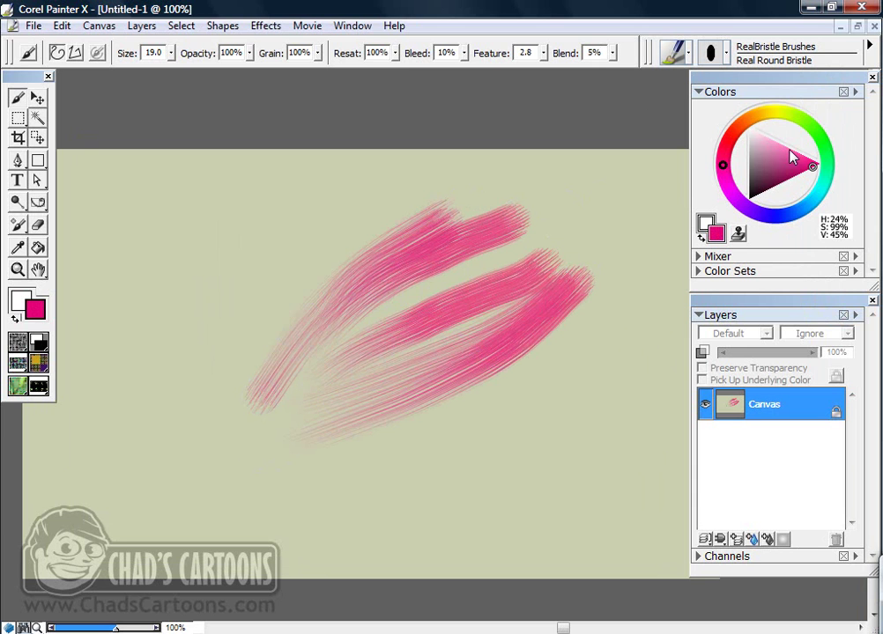
# Set the brush color to green (H 67%, S 89%, V 34%) and paint diagonal strokes over the pink ones
pyautogui.click(722, 165)
pyautogui.click(792, 175)
pyautogui.moveTo(476, 267); pyautogui.dragTo(392, 308)
pyautogui.moveTo(254, 407)
pyautogui.mouseDown()
pyautogui.moveTo(332, 336)
pyautogui.moveTo(487, 236)
pyautogui.moveTo(489, 216)
pyautogui.mouseUp()
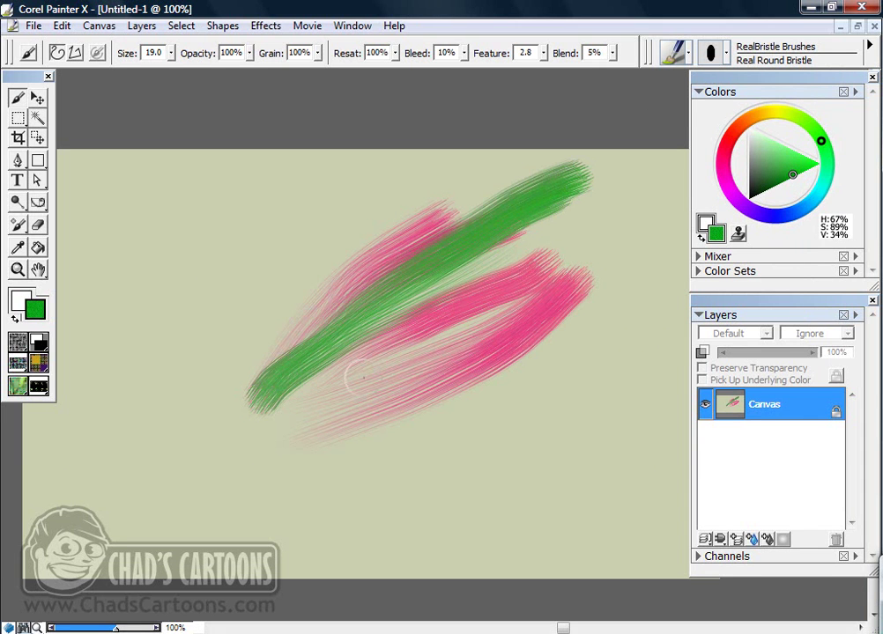
pyautogui.moveTo(432, 307); pyautogui.dragTo(509, 262)
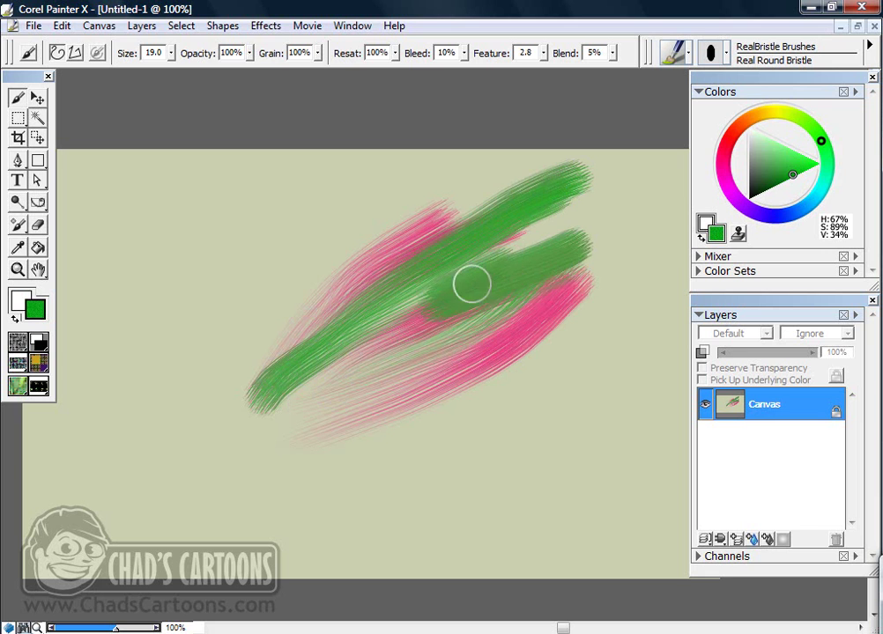
pyautogui.moveTo(586, 251); pyautogui.dragTo(631, 241)
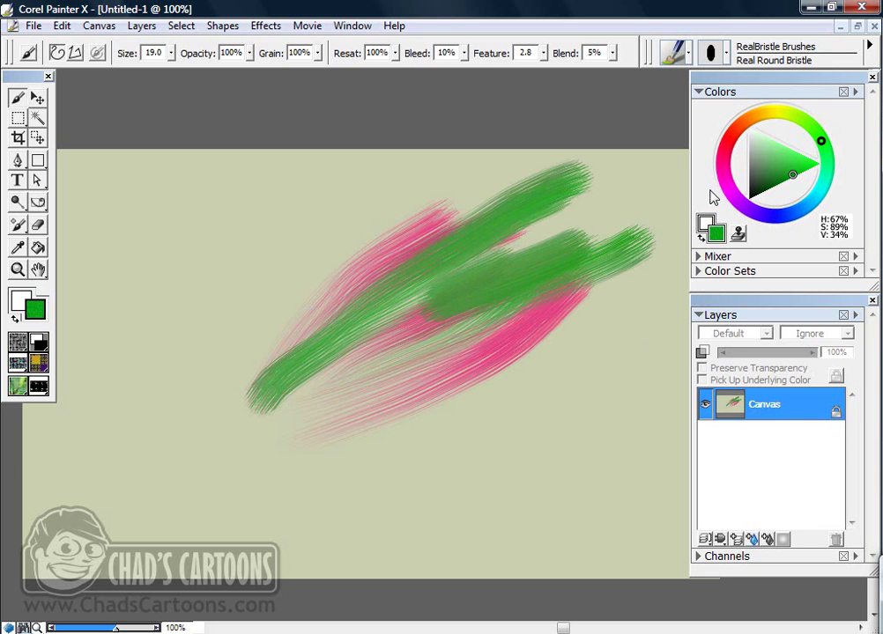
# Pick a purple hue on the color wheel and blend purple and blue paint beside the green on the Mixer pad
pyautogui.moveTo(769, 115); pyautogui.dragTo(826, 164)
pyautogui.moveTo(736, 209)
pyautogui.mouseDown()
pyautogui.moveTo(725, 186)
pyautogui.moveTo(730, 205)
pyautogui.mouseUp()
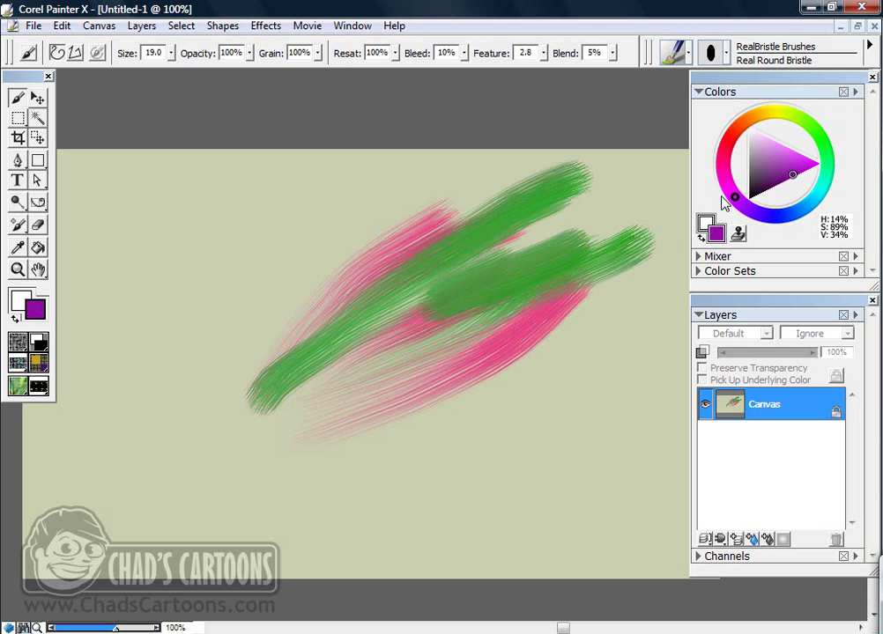
pyautogui.click(702, 257)
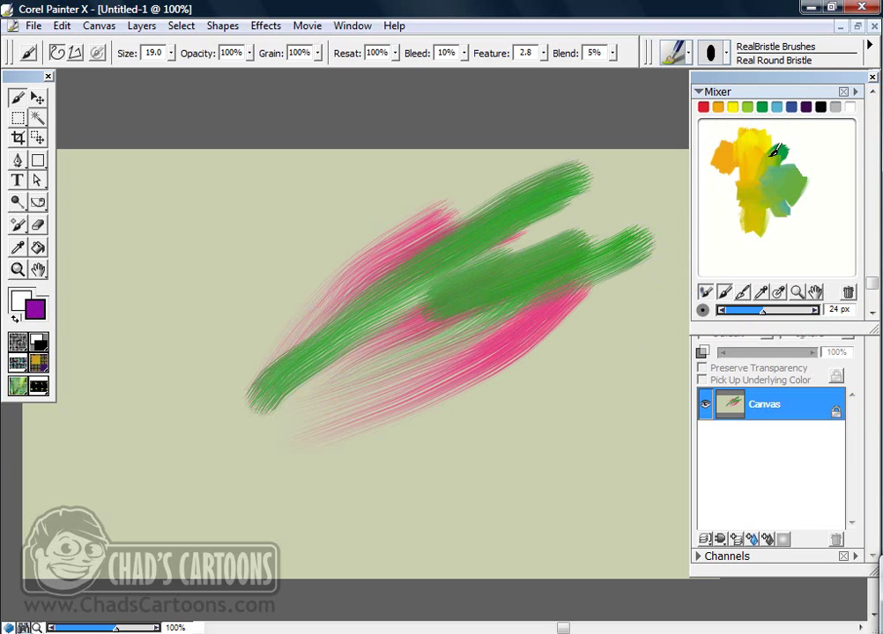
pyautogui.moveTo(780, 139)
pyautogui.mouseDown()
pyautogui.moveTo(809, 186)
pyautogui.moveTo(813, 167)
pyautogui.moveTo(812, 187)
pyautogui.moveTo(811, 172)
pyautogui.moveTo(834, 215)
pyautogui.moveTo(815, 195)
pyautogui.moveTo(820, 210)
pyautogui.moveTo(816, 180)
pyautogui.moveTo(834, 193)
pyautogui.moveTo(828, 165)
pyautogui.moveTo(851, 189)
pyautogui.moveTo(826, 161)
pyautogui.moveTo(852, 189)
pyautogui.moveTo(827, 210)
pyautogui.moveTo(835, 240)
pyautogui.mouseUp()
pyautogui.click(791, 107)
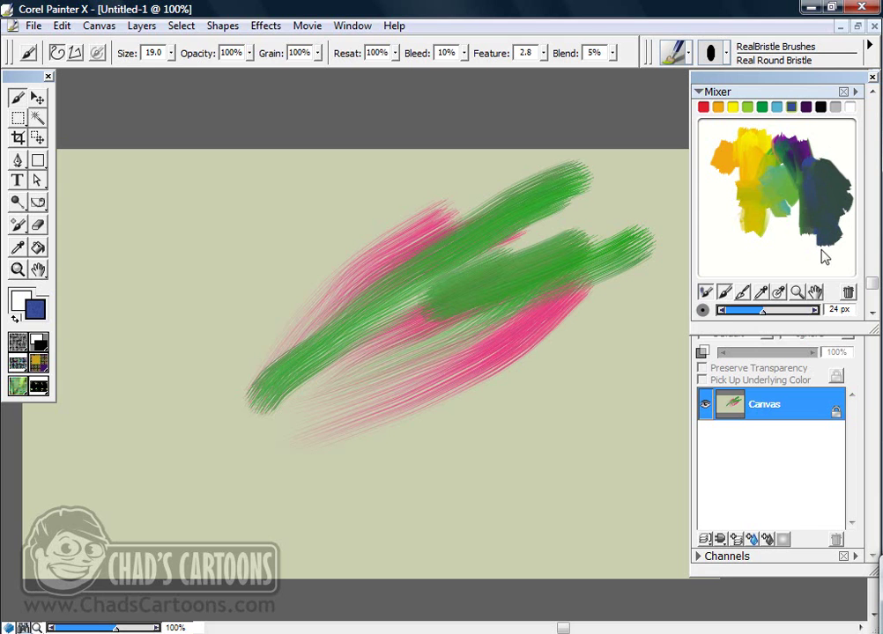
# Sample dark blue, yellow and orange from the Mixer pad and paint diagonal strokes in each color beside and over the existing ones
pyautogui.click(761, 292)
pyautogui.click(817, 179)
pyautogui.moveTo(405, 223)
pyautogui.mouseDown()
pyautogui.moveTo(325, 295)
pyautogui.moveTo(457, 200)
pyautogui.moveTo(409, 223)
pyautogui.moveTo(480, 187)
pyautogui.mouseUp()
pyautogui.click(757, 131)
pyautogui.moveTo(414, 204)
pyautogui.mouseDown()
pyautogui.moveTo(381, 232)
pyautogui.moveTo(423, 192)
pyautogui.moveTo(253, 295)
pyautogui.mouseUp()
pyautogui.click(721, 154)
pyautogui.moveTo(315, 276)
pyautogui.mouseDown()
pyautogui.moveTo(375, 187)
pyautogui.moveTo(195, 286)
pyautogui.moveTo(242, 290)
pyautogui.mouseUp()
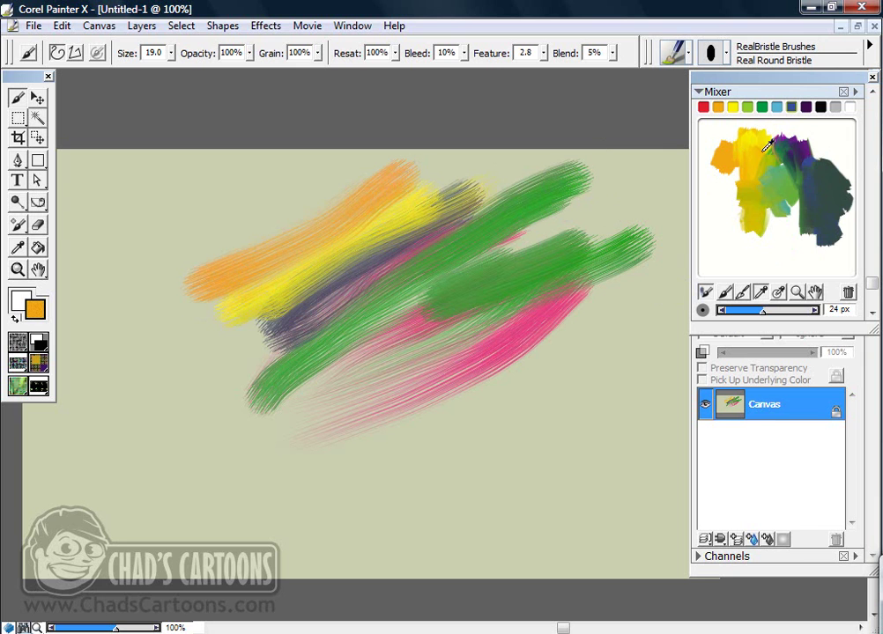
pyautogui.moveTo(370, 181); pyautogui.dragTo(355, 226)
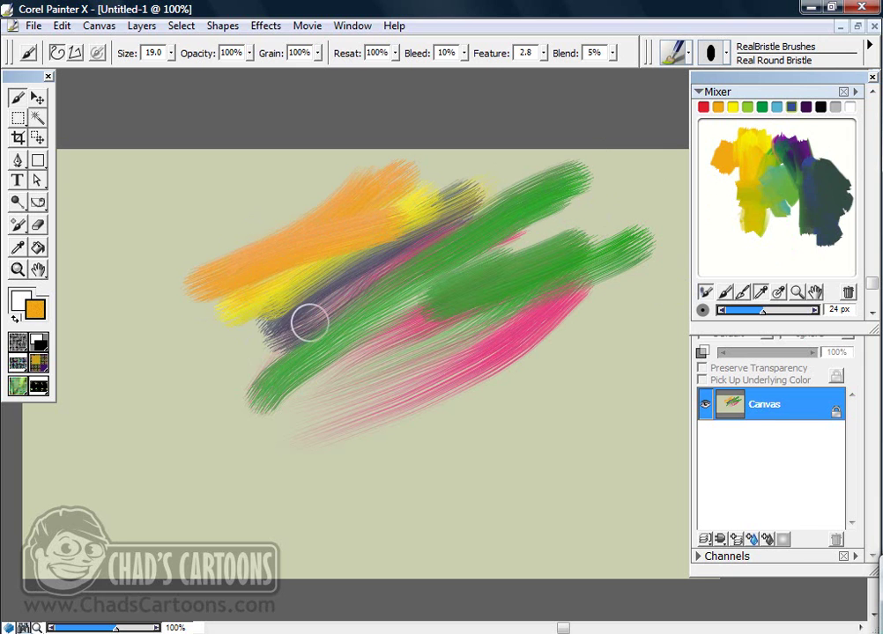
pyautogui.moveTo(282, 324); pyautogui.dragTo(104, 433)
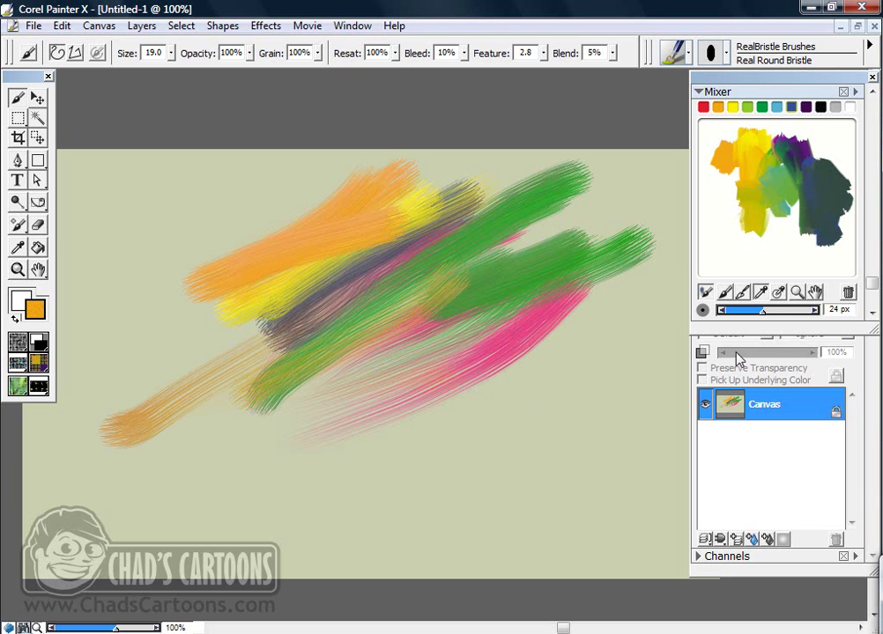
# Move the Layers palette away from the Mixer so that it floats over the canvas
pyautogui.click(760, 461)
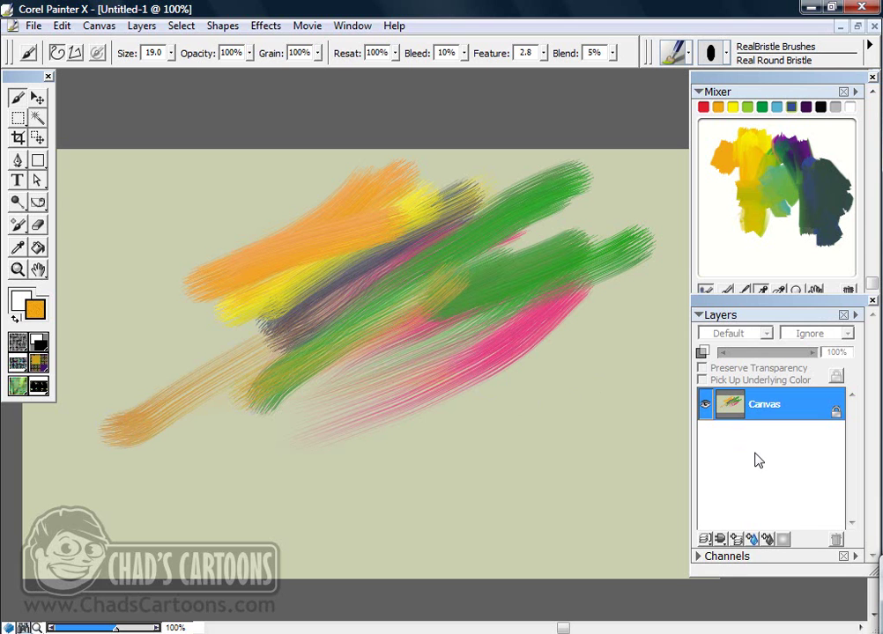
pyautogui.moveTo(704, 315); pyautogui.dragTo(540, 167)
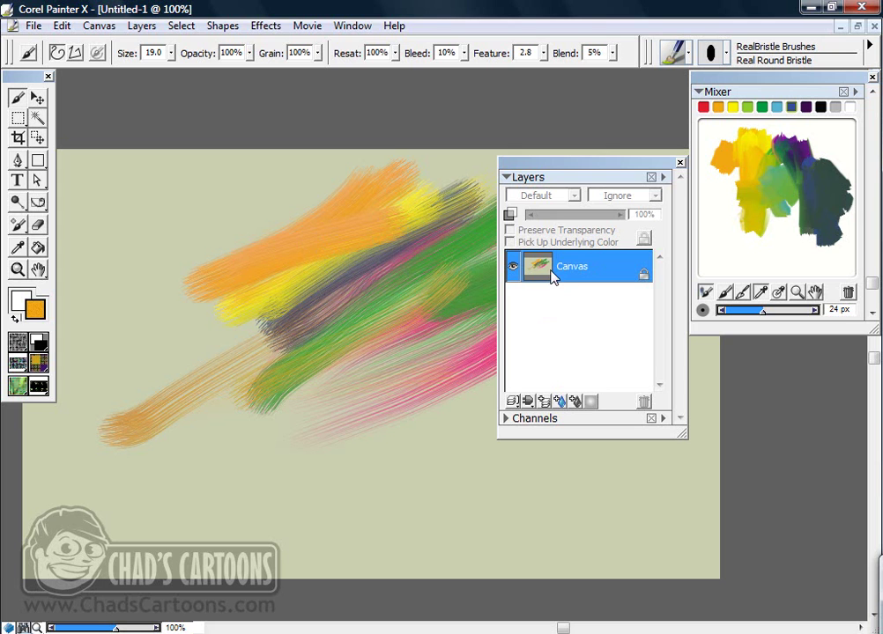
# Add the text "Hello" on the canvas beneath the orange strokes with the Text tool
pyautogui.click(18, 180)
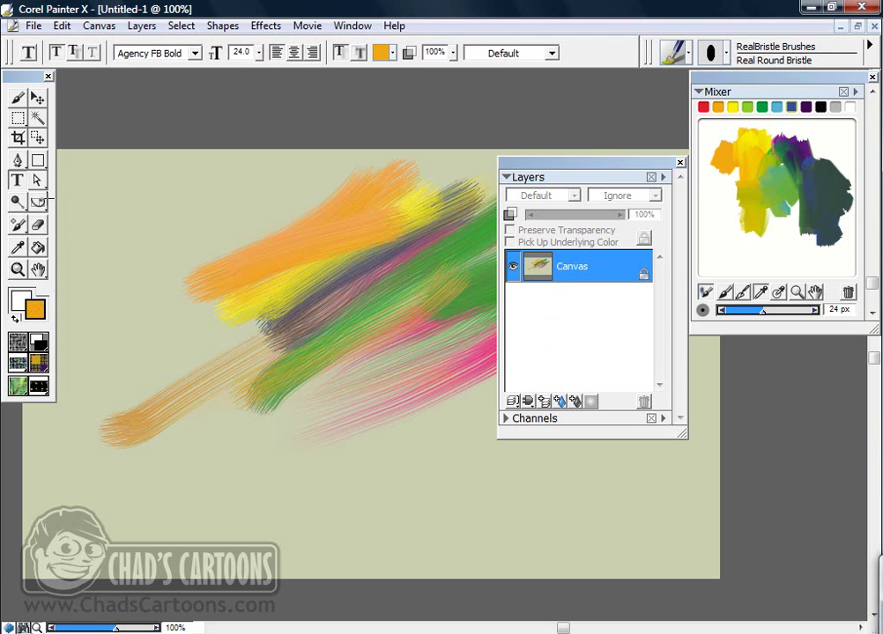
pyautogui.click(192, 315)
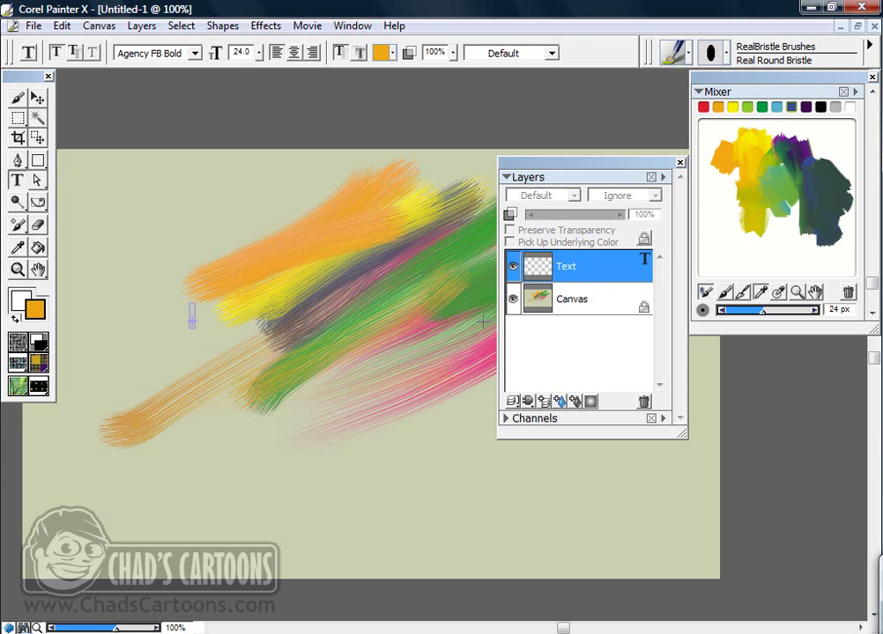
pyautogui.write('Hello')
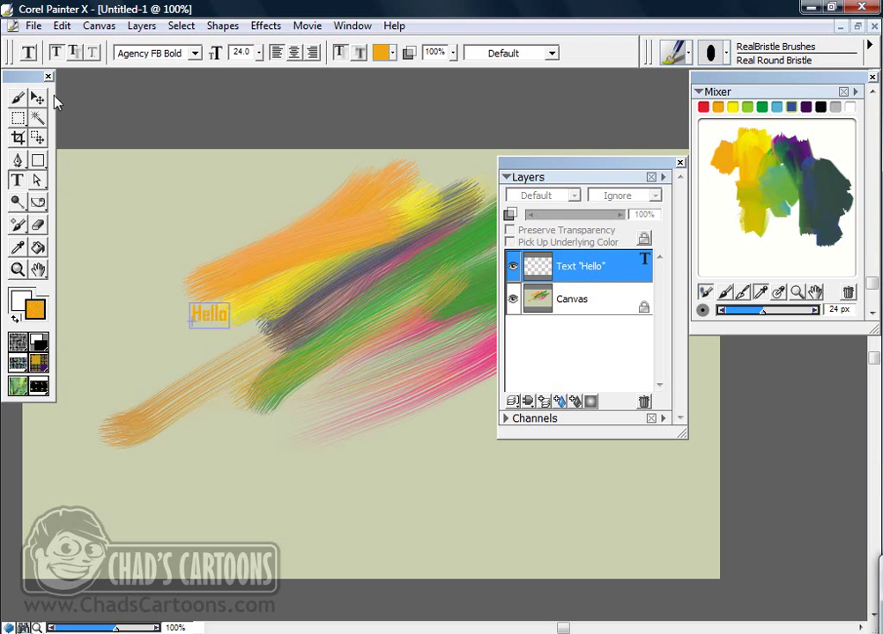
# Enlarge the "Hello" text to a size of about 147.1 and color it purple
pyautogui.moveTo(231, 313); pyautogui.dragTo(191, 314)
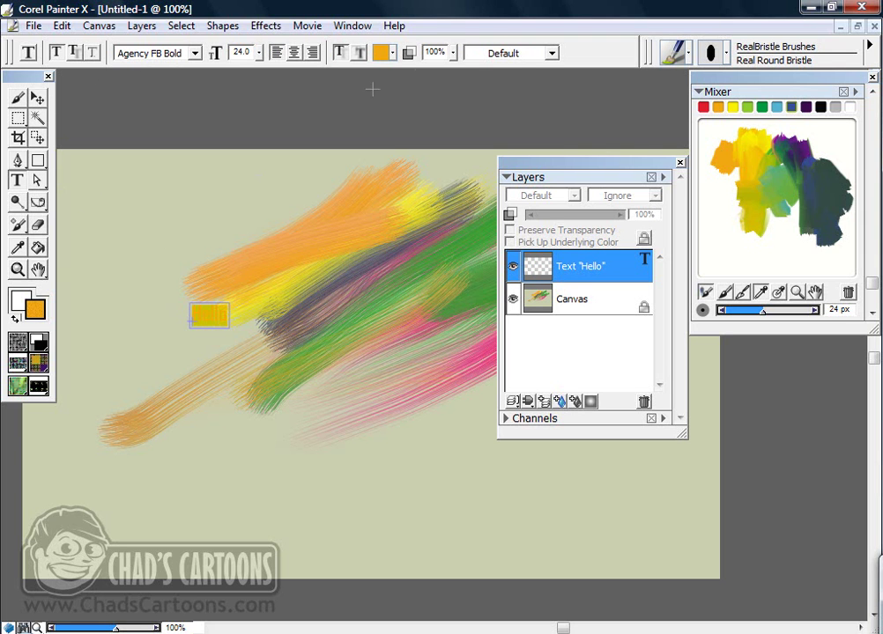
pyautogui.click(259, 53)
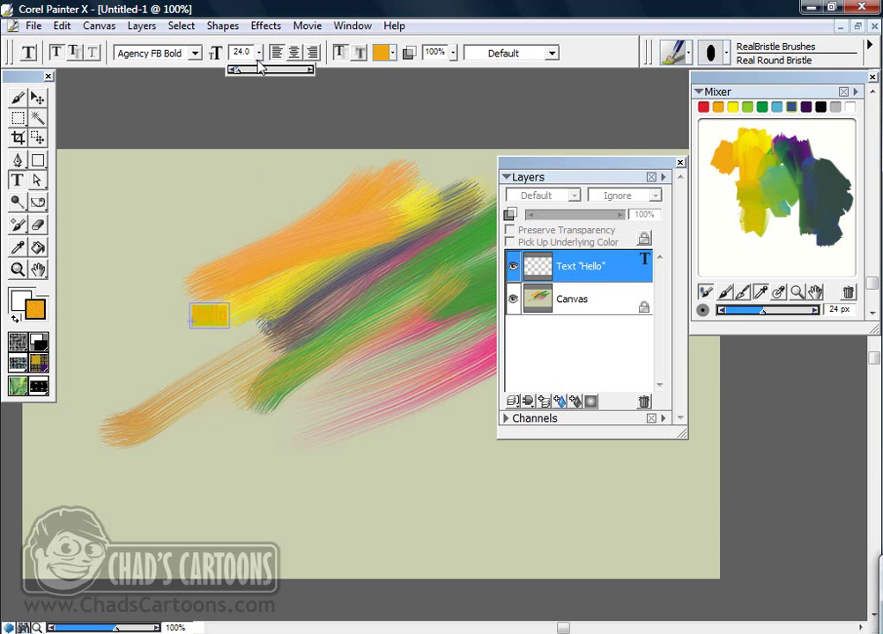
pyautogui.moveTo(240, 74); pyautogui.dragTo(256, 76)
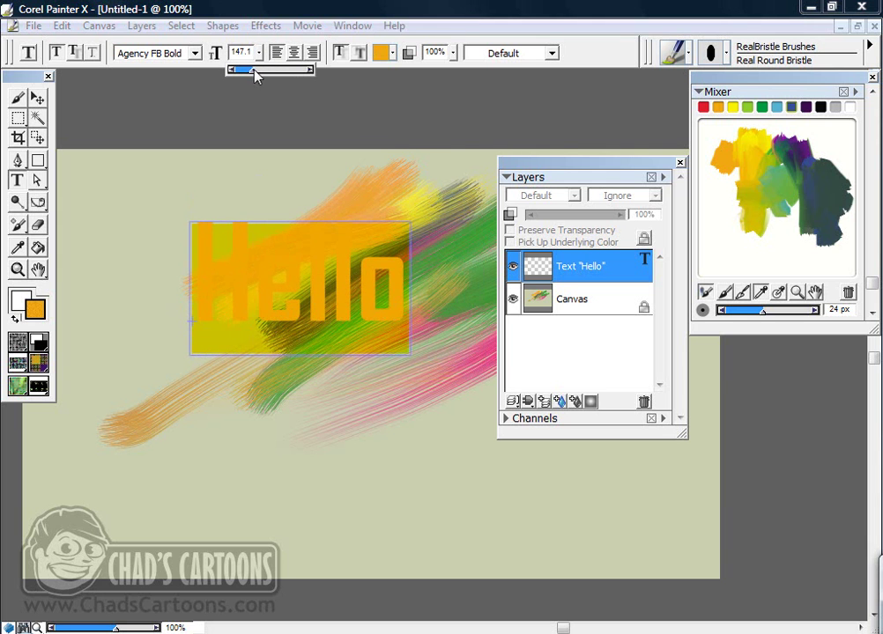
pyautogui.click(55, 277)
pyautogui.click(392, 53)
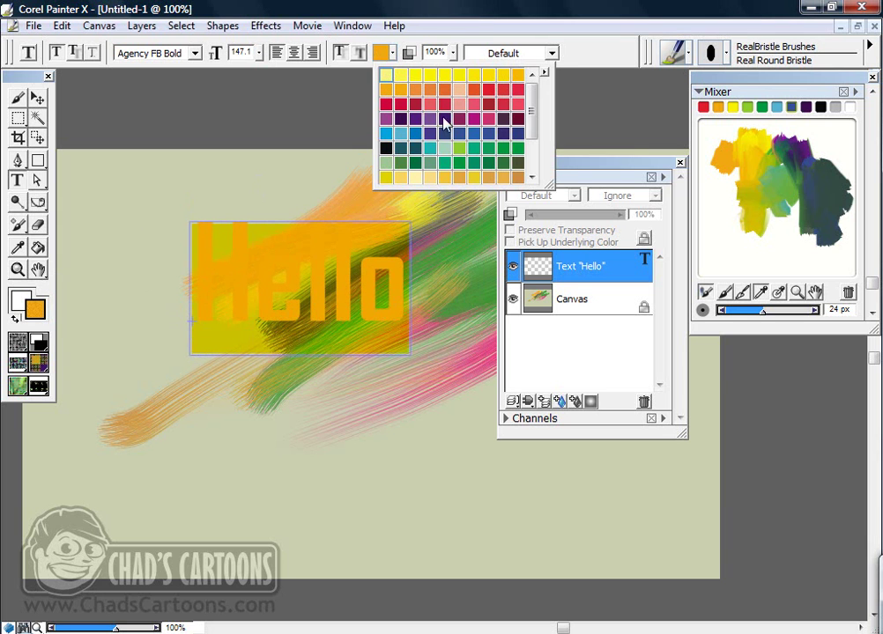
pyautogui.click(430, 120)
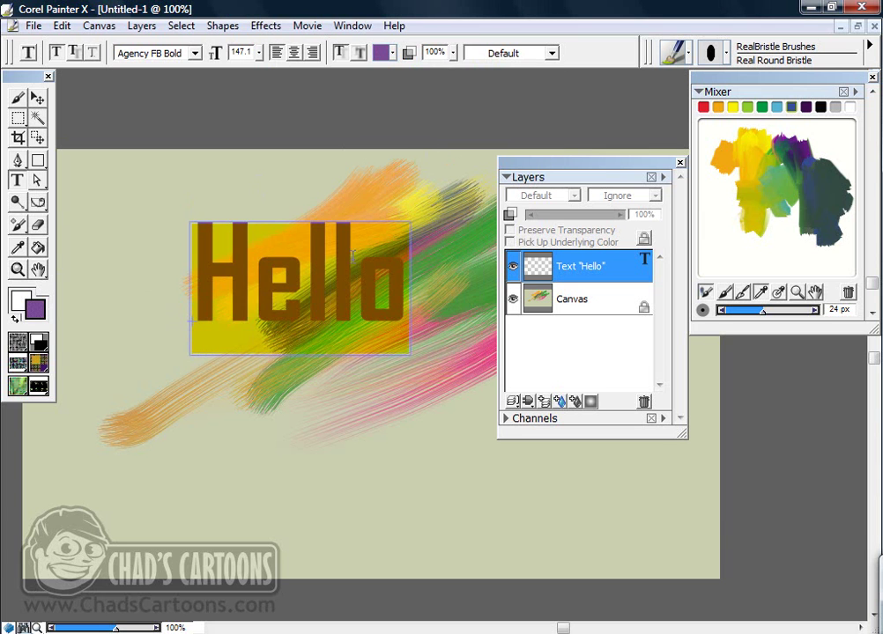
# Move the "Hello" text below the paint strokes and toggle its layer's visibility off and on
pyautogui.moveTo(375, 314); pyautogui.dragTo(393, 383)
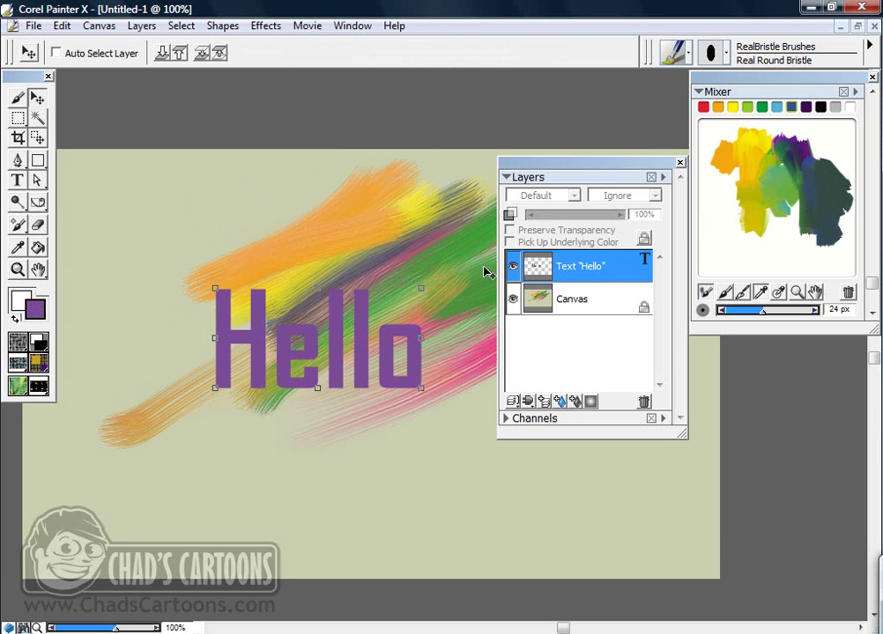
pyautogui.click(513, 267)
pyautogui.click(513, 268)
pyautogui.click(514, 268)
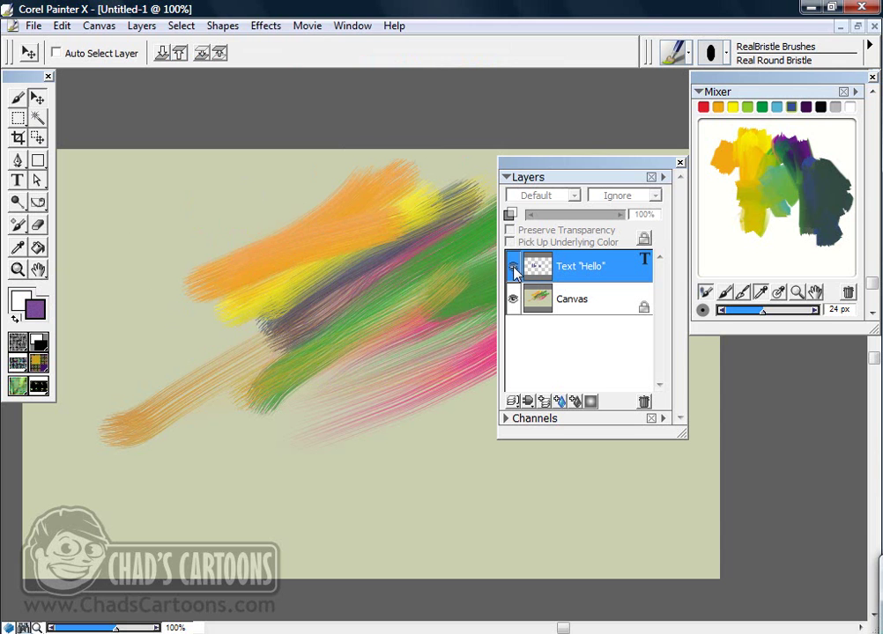
pyautogui.click(513, 268)
pyautogui.moveTo(438, 355); pyautogui.dragTo(433, 471)
# Add a new layer and paint a bright green zigzag (H 60%, S 100%, V 51%) on it across the existing strokes
pyautogui.click(544, 402)
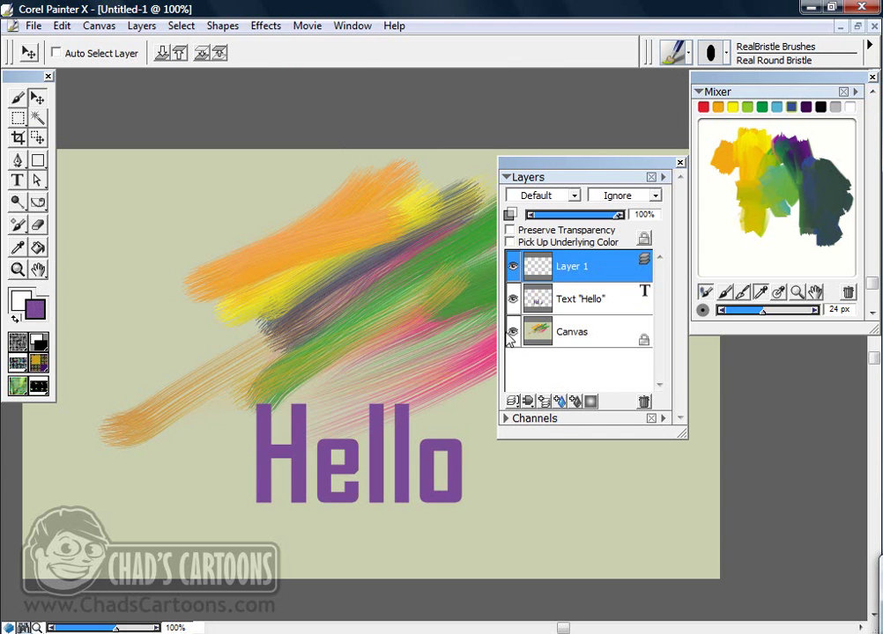
pyautogui.press('b')
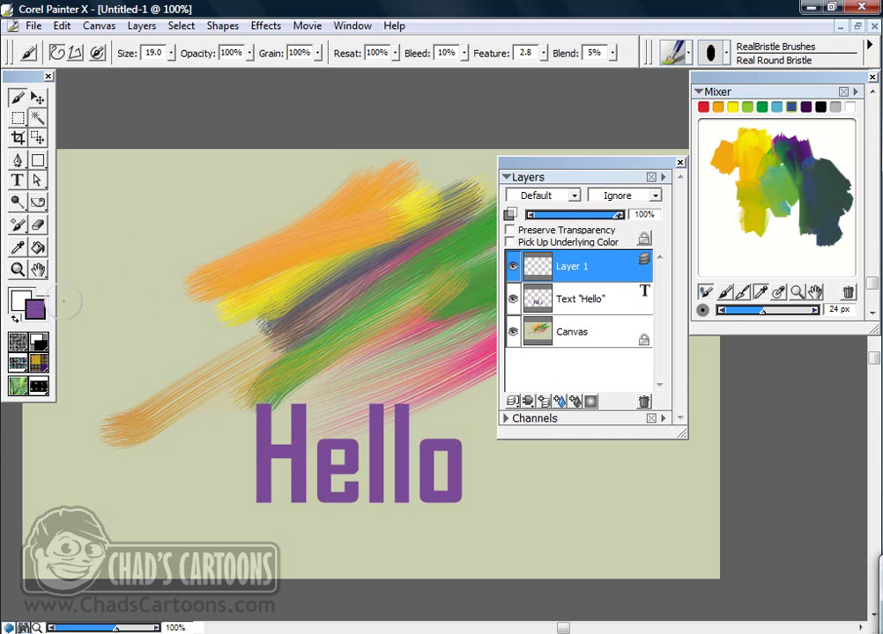
pyautogui.click(751, 112)
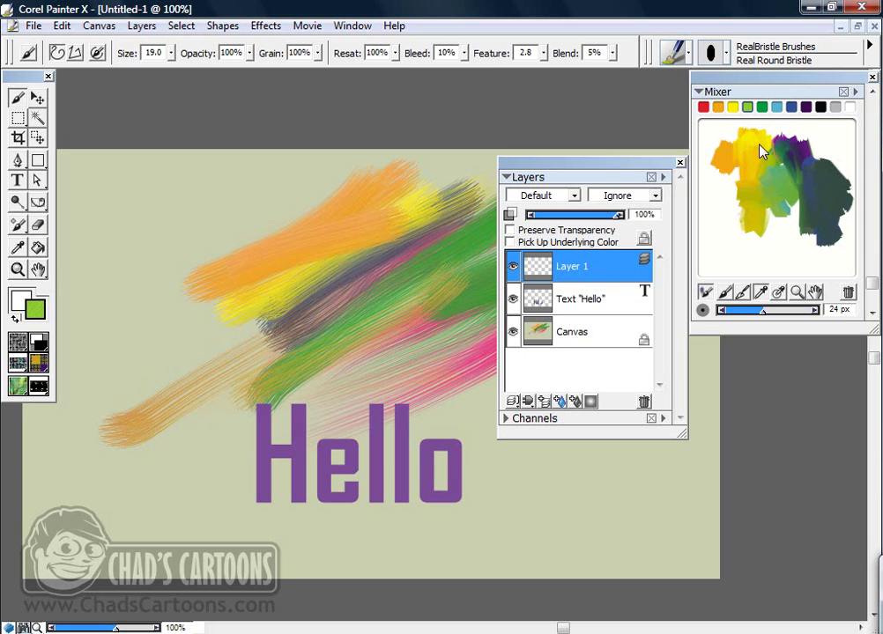
pyautogui.click(720, 90)
pyautogui.moveTo(741, 132); pyautogui.dragTo(804, 122)
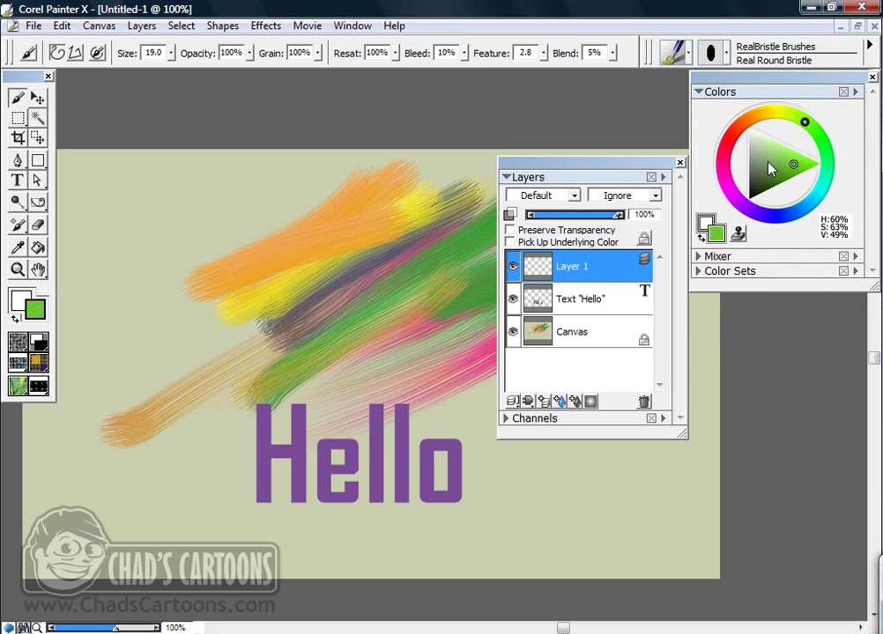
pyautogui.moveTo(768, 174); pyautogui.dragTo(816, 163)
pyautogui.moveTo(297, 222)
pyautogui.mouseDown()
pyautogui.moveTo(292, 246)
pyautogui.moveTo(374, 299)
pyautogui.moveTo(433, 281)
pyautogui.moveTo(276, 336)
pyautogui.moveTo(183, 278)
pyautogui.mouseUp()
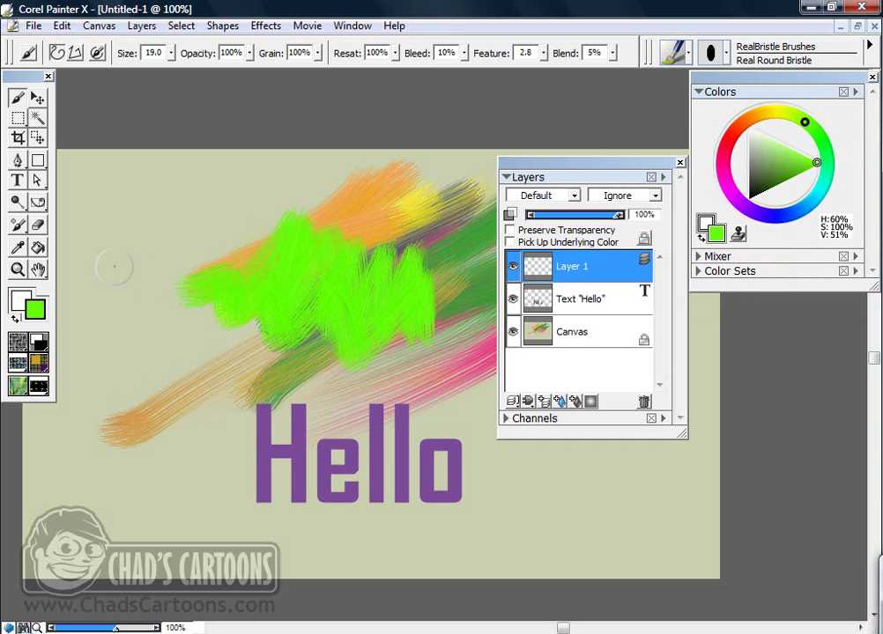
# Shift the green zigzag slightly left and move the "Hello" text layer toward the canvas's lower-left area
pyautogui.click(37, 99)
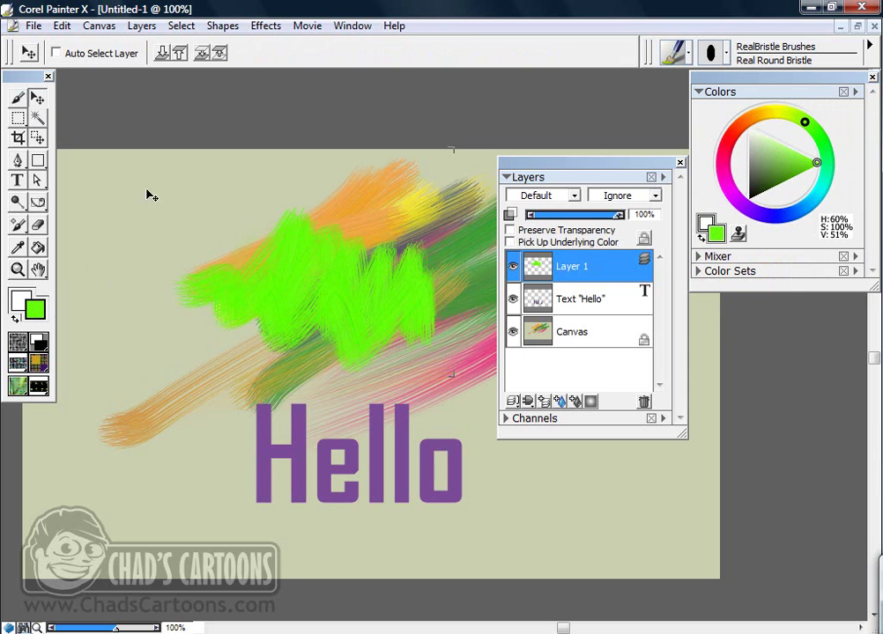
pyautogui.moveTo(401, 292)
pyautogui.mouseDown()
pyautogui.moveTo(430, 285)
pyautogui.moveTo(401, 431)
pyautogui.moveTo(446, 461)
pyautogui.moveTo(267, 370)
pyautogui.moveTo(397, 427)
pyautogui.moveTo(378, 440)
pyautogui.moveTo(321, 331)
pyautogui.moveTo(364, 445)
pyautogui.moveTo(285, 309)
pyautogui.moveTo(360, 449)
pyautogui.moveTo(416, 378)
pyautogui.moveTo(344, 315)
pyautogui.mouseUp()
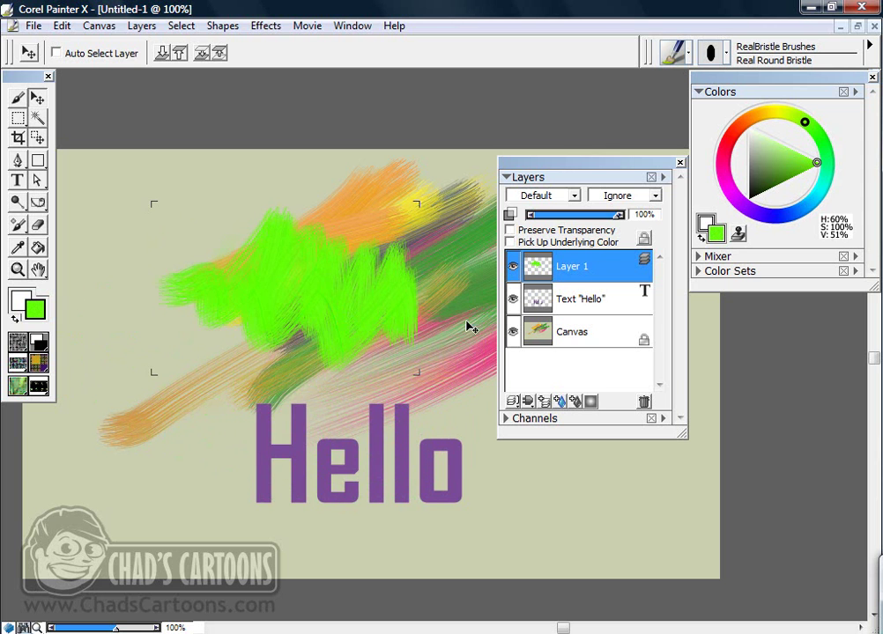
pyautogui.click(572, 302)
pyautogui.moveTo(379, 458); pyautogui.dragTo(162, 560)
pyautogui.hotkey('ctrl', 'z')
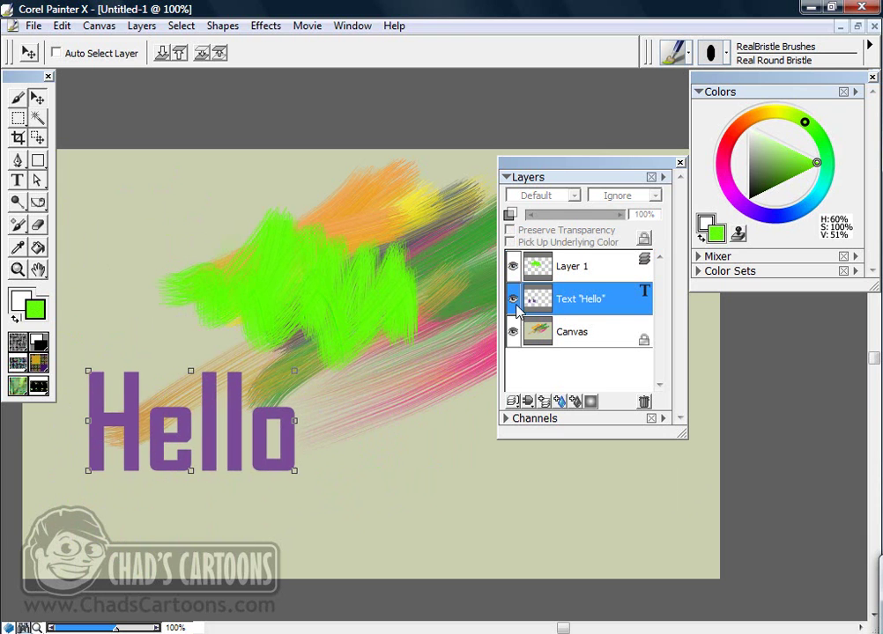
# Move the green zigzag to the canvas's upper-left area and make Canvas the active layer
pyautogui.click(598, 333)
pyautogui.moveTo(449, 347); pyautogui.dragTo(260, 425)
pyautogui.click(560, 377)
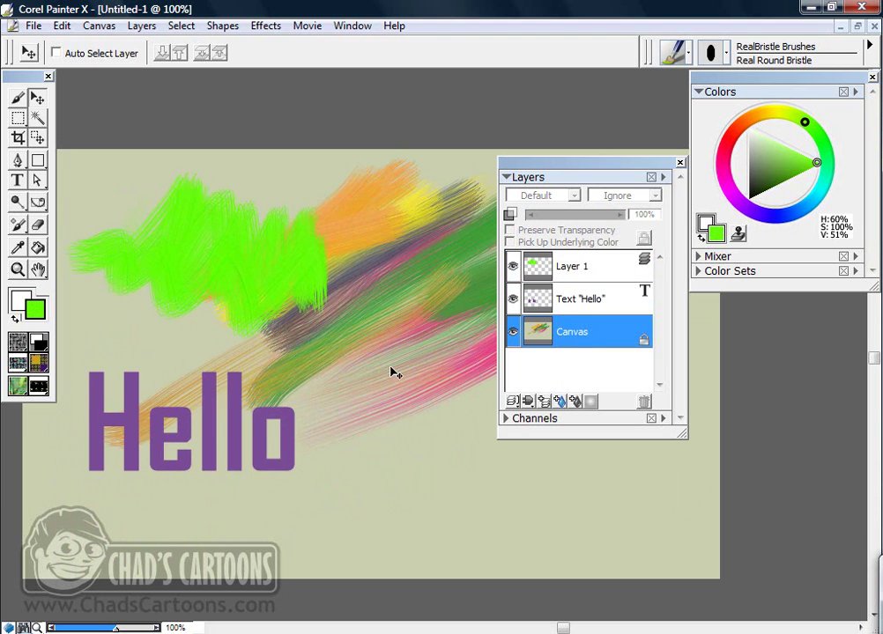
# Place the Layers palette beneath the Colors palette and show the General brush controls
pyautogui.moveTo(571, 167); pyautogui.dragTo(753, 304)
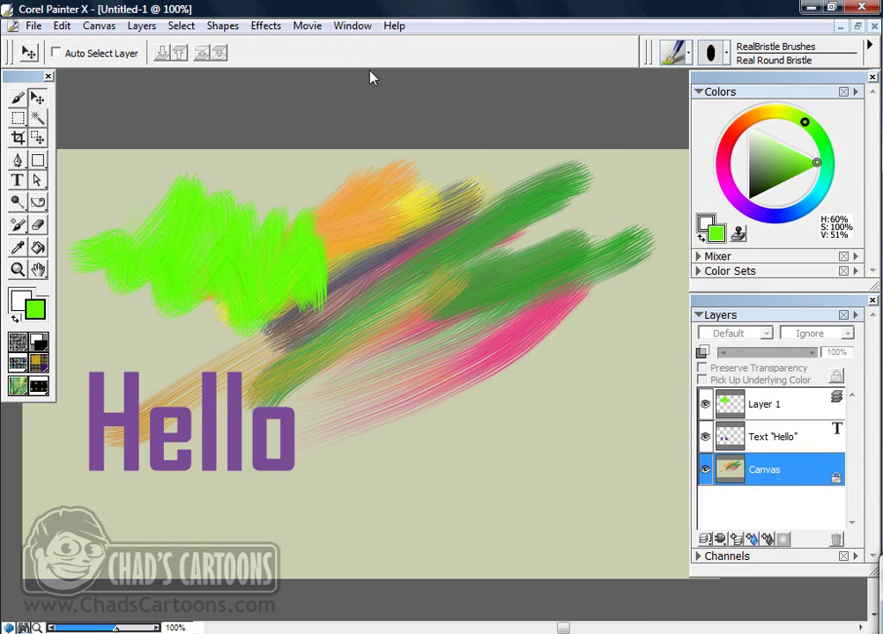
pyautogui.click(352, 26)
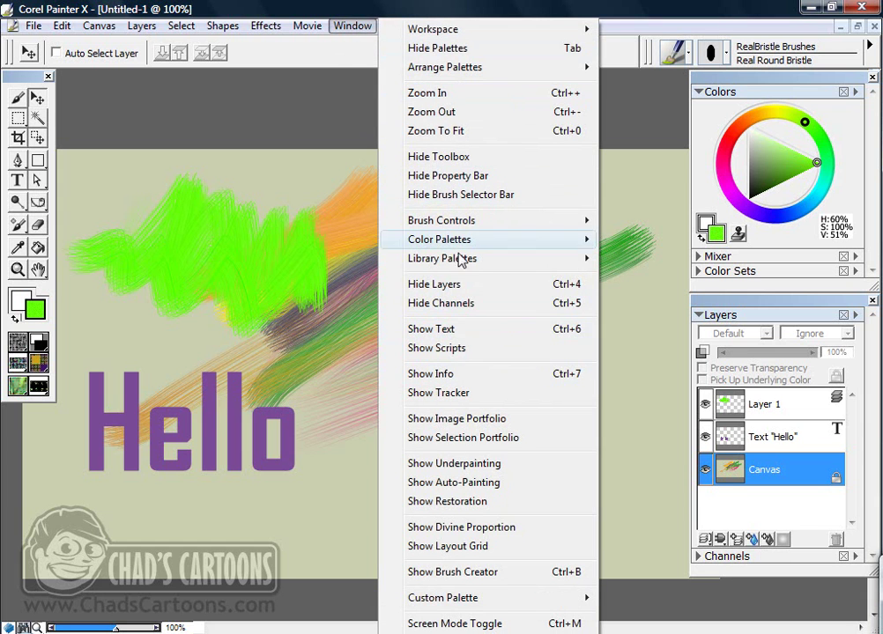
pyautogui.moveTo(470, 220)
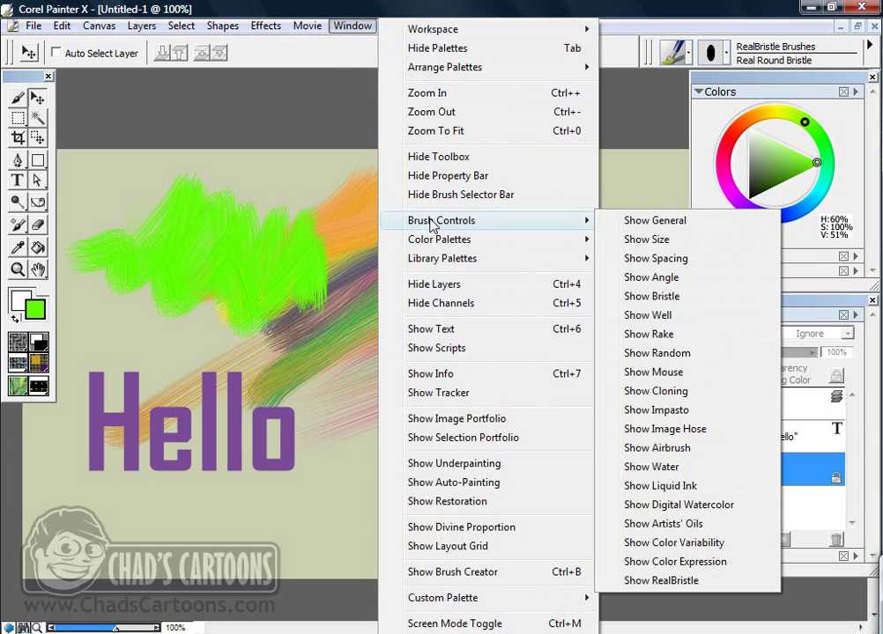
pyautogui.click(662, 222)
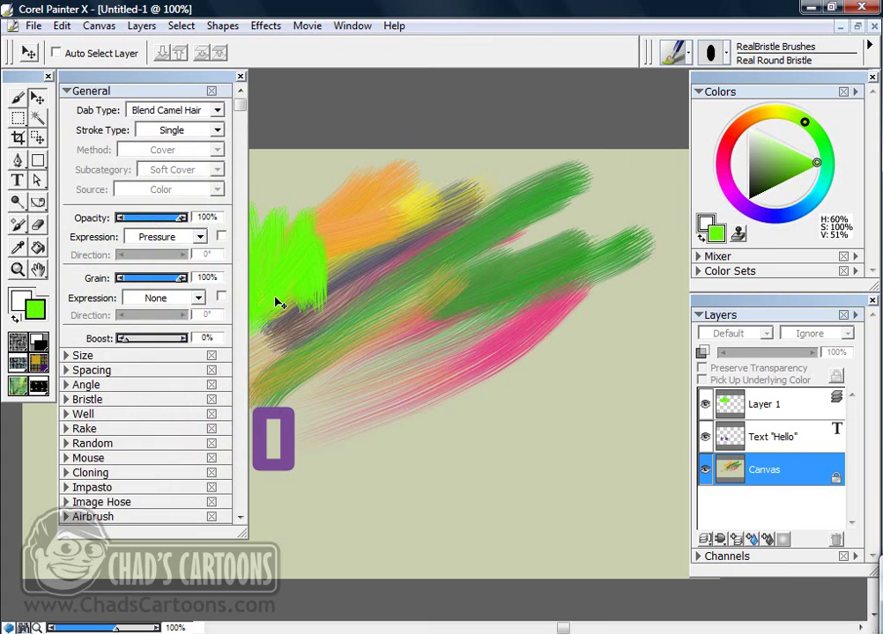
# Lower the brush opacity to 94% and expand the Size section of the brush controls
pyautogui.moveTo(166, 86)
pyautogui.mouseDown()
pyautogui.moveTo(186, 83)
pyautogui.moveTo(166, 86)
pyautogui.mouseUp()
pyautogui.moveTo(179, 222); pyautogui.dragTo(175, 221)
pyautogui.click(17, 97)
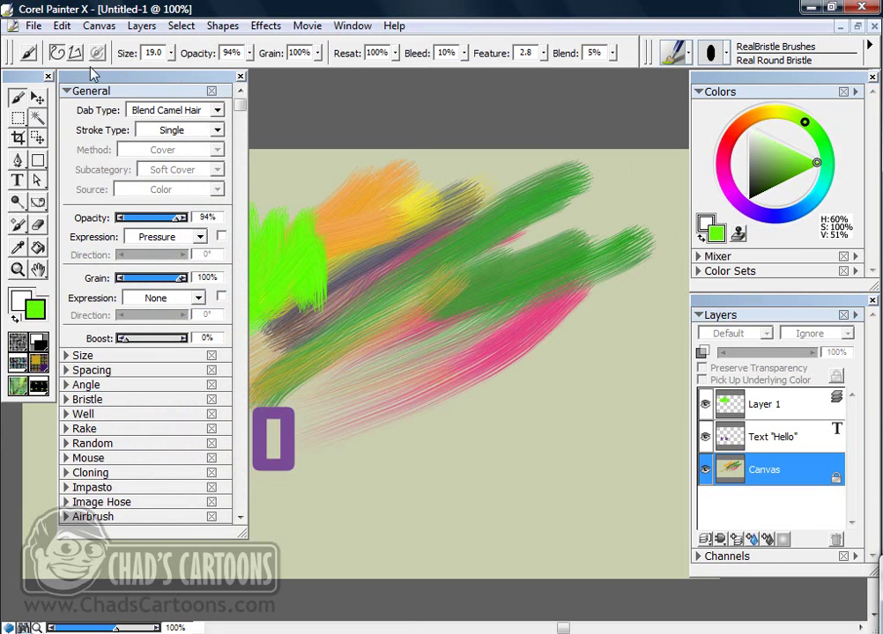
pyautogui.click(67, 356)
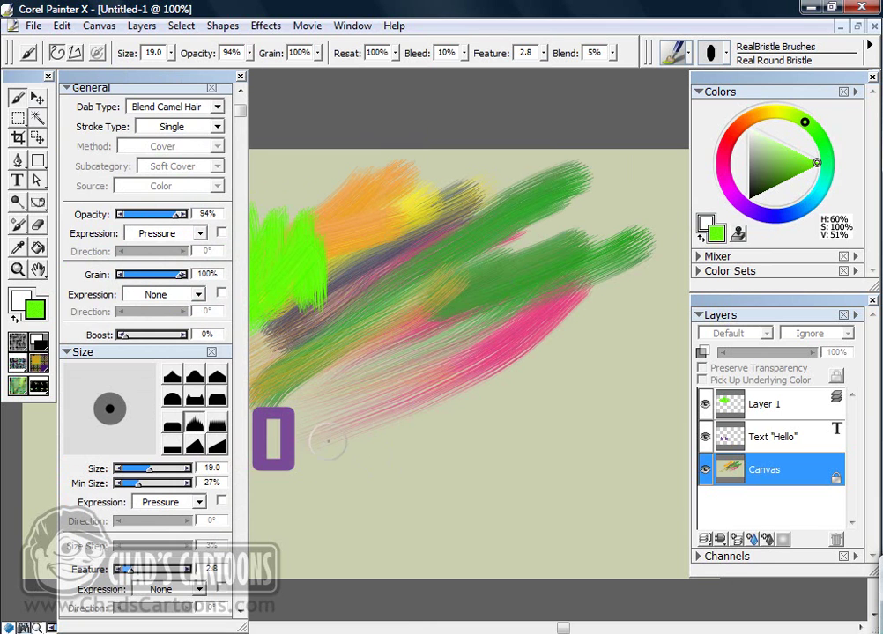
# Set the brush color to blue (H 98%, S 100%, V 51%) and paint diagonal strokes across the canvas's lower-right area
pyautogui.click(781, 216)
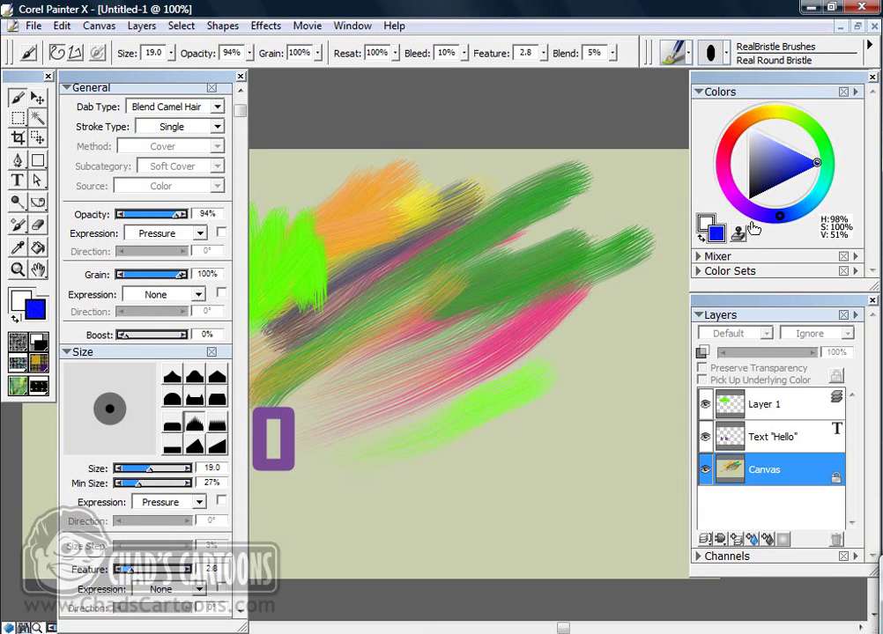
pyautogui.moveTo(397, 455); pyautogui.dragTo(657, 272)
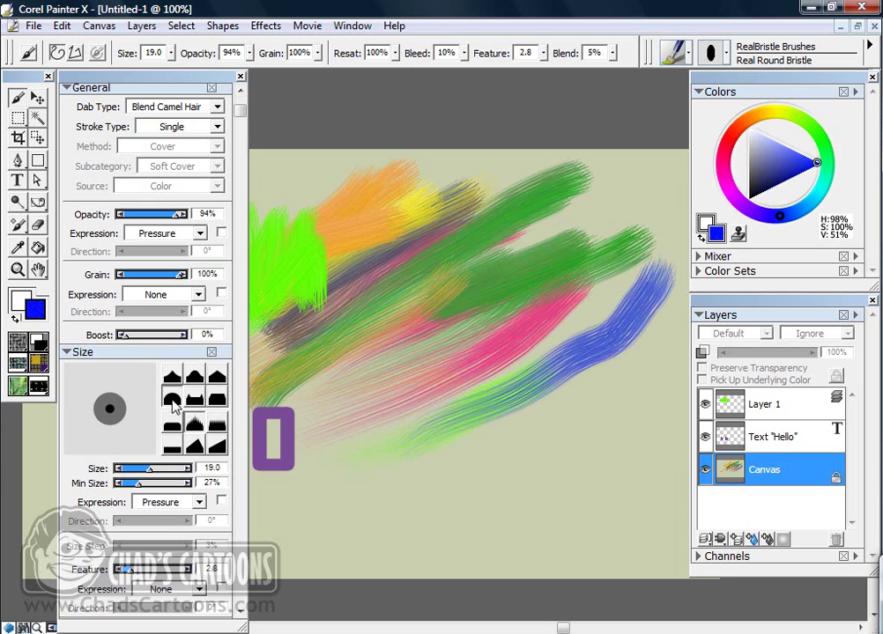
pyautogui.moveTo(310, 505); pyautogui.dragTo(623, 379)
pyautogui.moveTo(394, 508)
pyautogui.mouseDown()
pyautogui.moveTo(634, 398)
pyautogui.moveTo(674, 365)
pyautogui.mouseUp()
pyautogui.moveTo(405, 532)
pyautogui.mouseDown()
pyautogui.moveTo(636, 449)
pyautogui.moveTo(678, 415)
pyautogui.mouseUp()
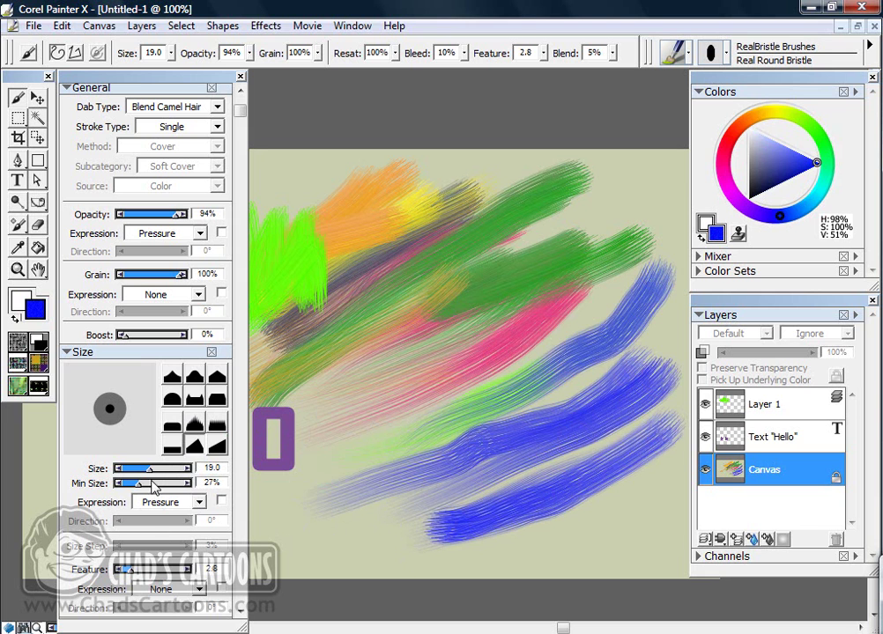
# Set the brush's Resaturation to 95% in the Well controls and collapse that section
pyautogui.moveTo(242, 109); pyautogui.dragTo(241, 480)
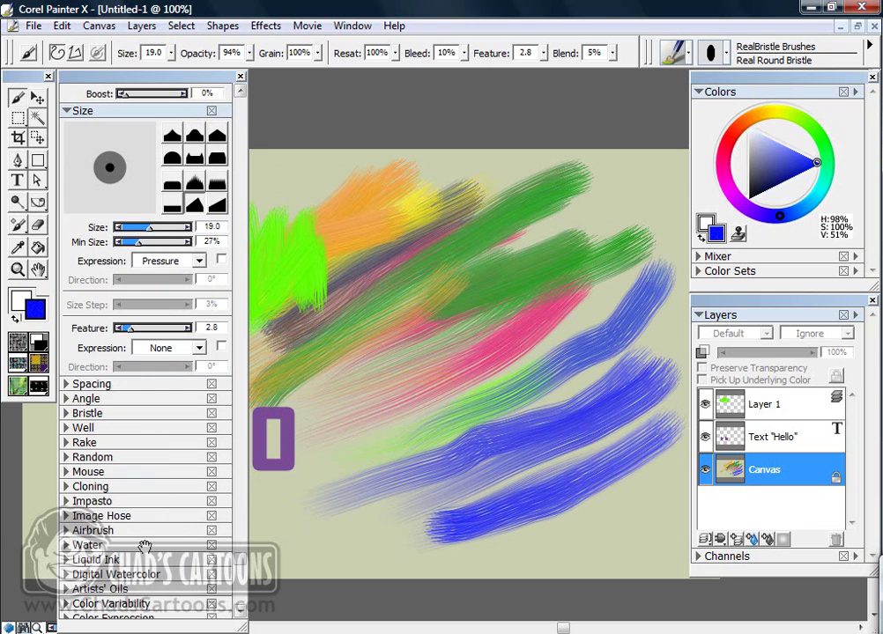
pyautogui.click(66, 427)
pyautogui.click(175, 448)
pyautogui.moveTo(175, 447); pyautogui.dragTo(184, 447)
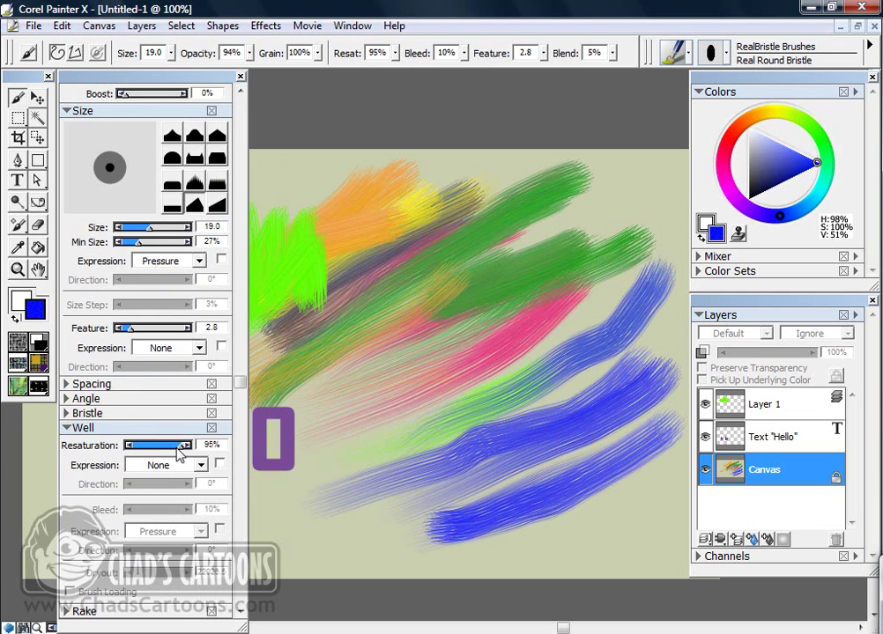
pyautogui.click(66, 427)
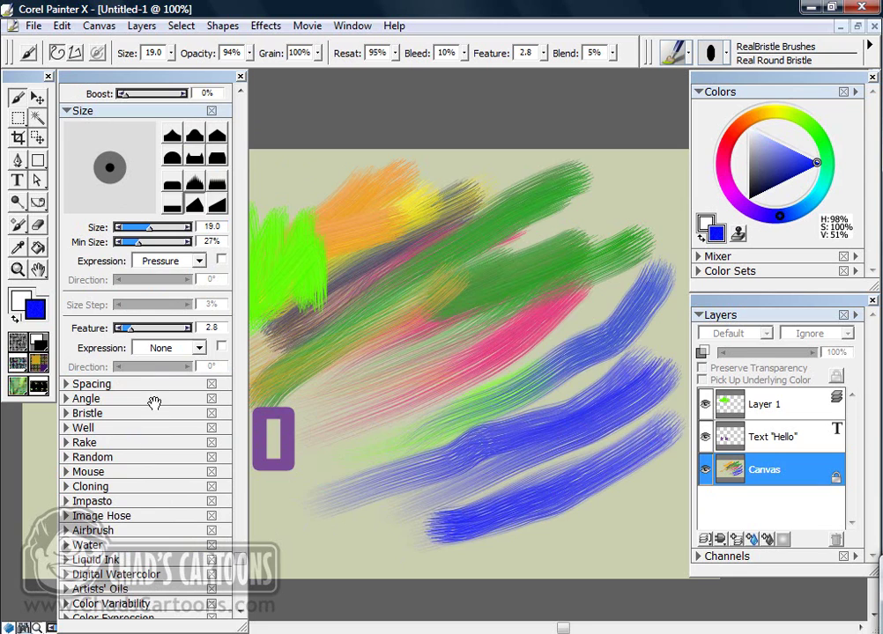
# Close the brush controls palette
pyautogui.scroll(-3, 158, 396)
pyautogui.scroll(5, 158, 396)
pyautogui.scroll(1, 158, 395)
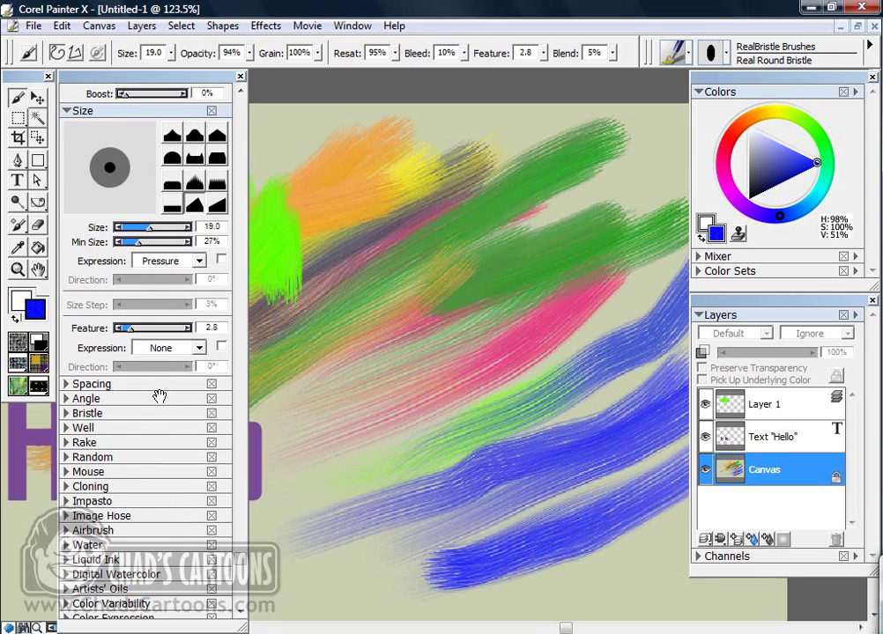
pyautogui.scroll(-1, 158, 394)
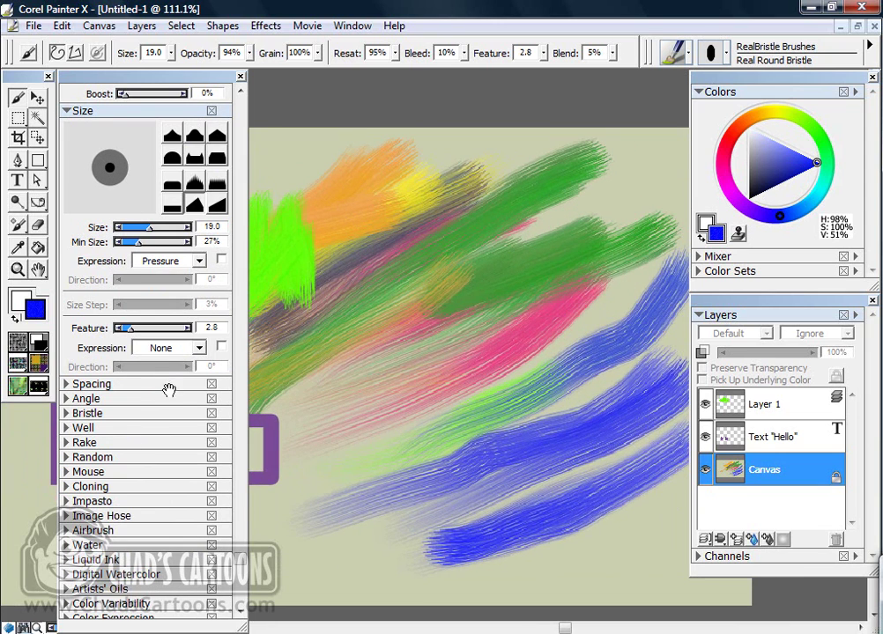
pyautogui.click(240, 78)
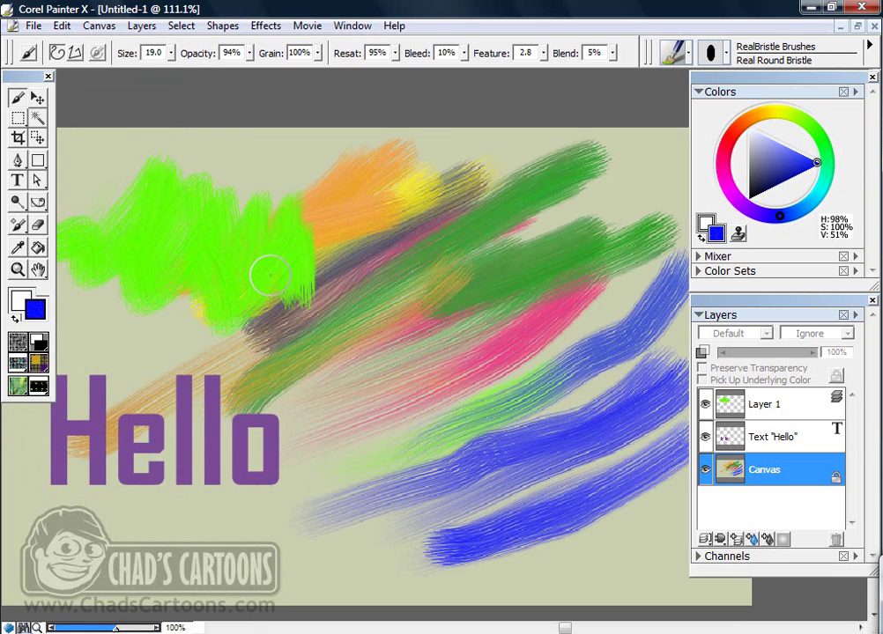